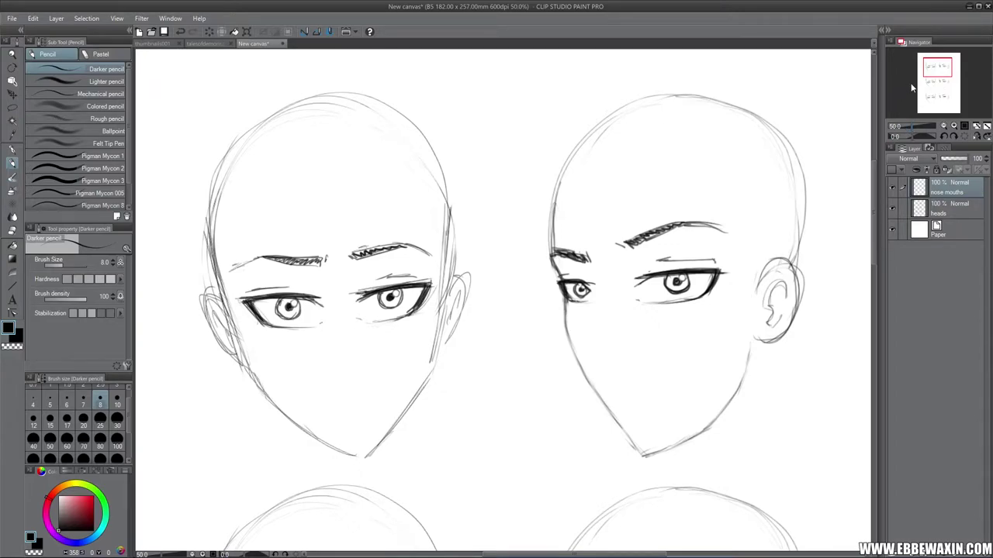
left_click(934, 102)
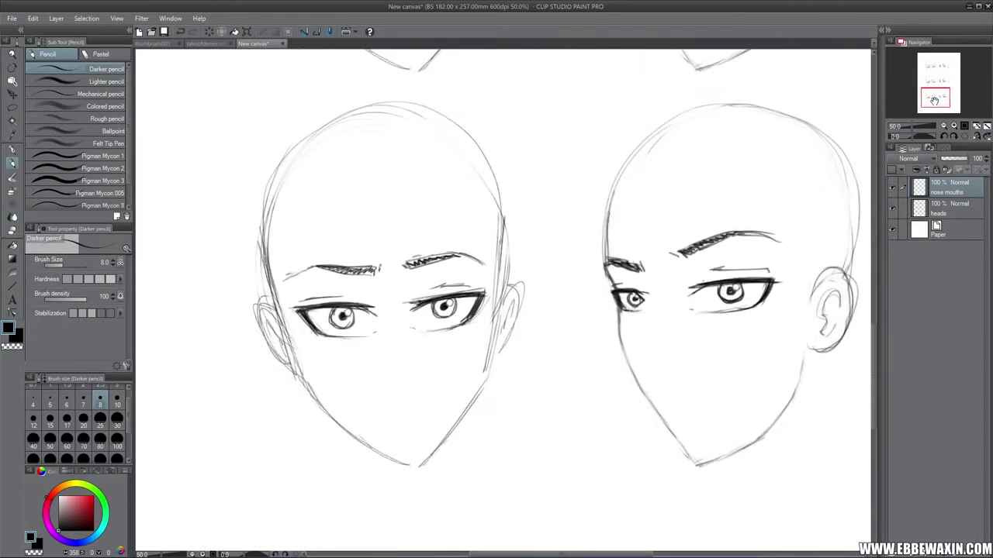
left_click_drag(934, 102, 936, 70)
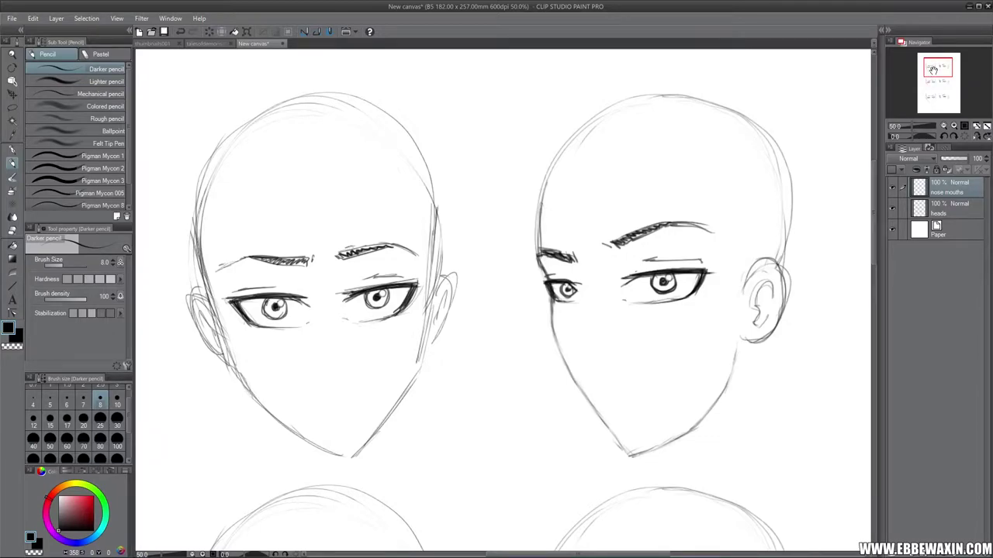
left_click_drag(935, 69, 935, 93)
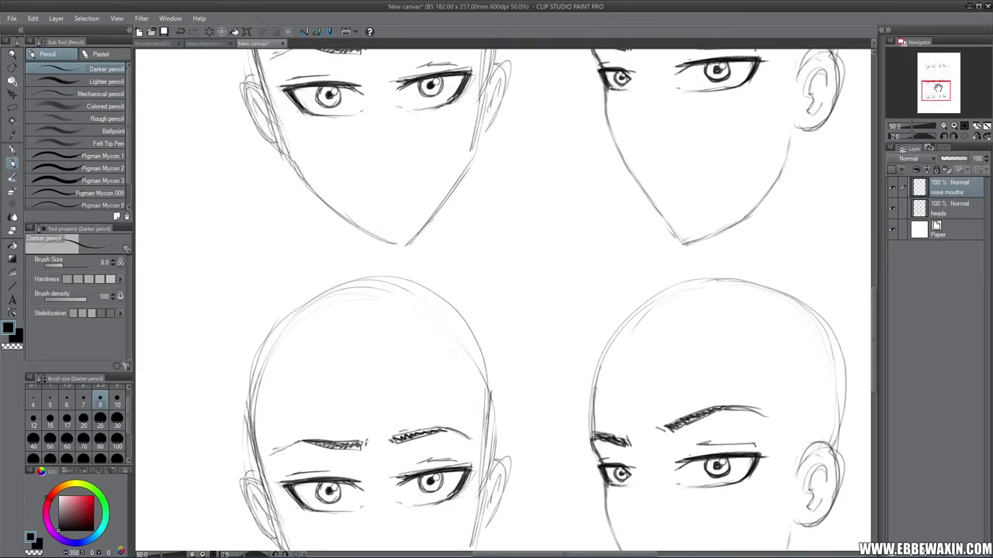
left_click_drag(936, 90, 941, 99)
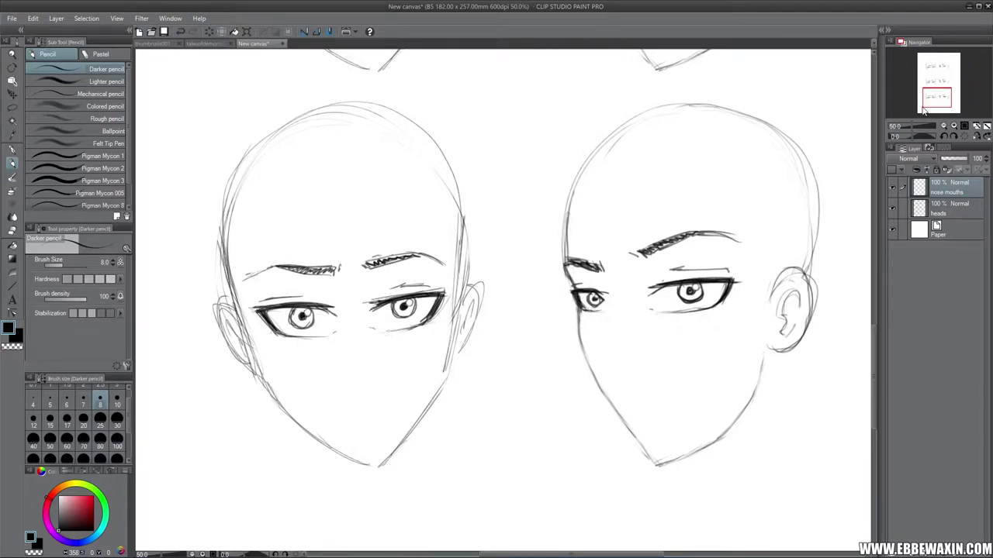
left_click_drag(937, 97, 937, 72)
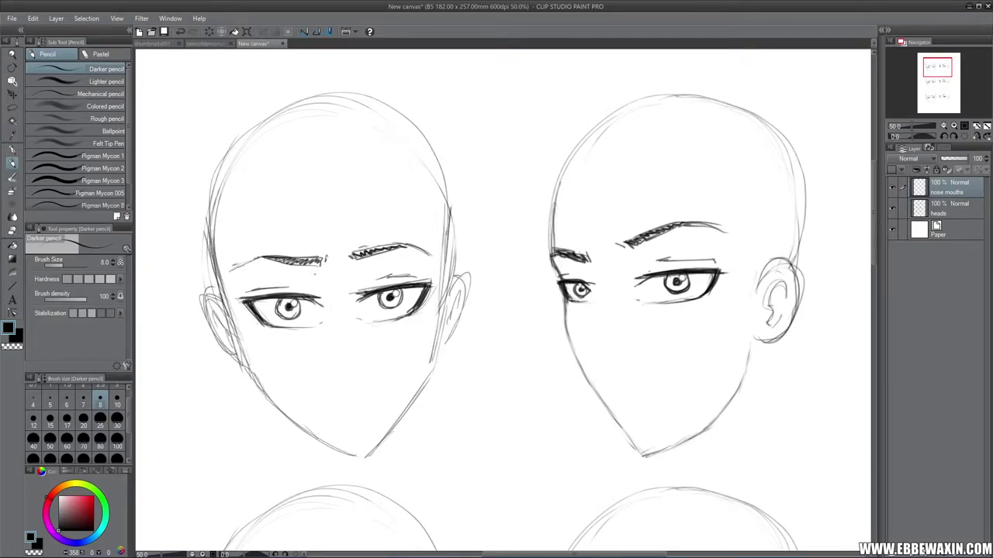
Sketch a full nose with both bridge lines, wings and an angular tip on the left head in the top row
mouse_move(314, 265)
left_mouse_down()
mouse_move(331, 339)
mouse_move(324, 361)
mouse_move(355, 356)
left_mouse_up()
left_click_drag(336, 367, 353, 361)
left_click_drag(354, 263, 349, 335)
left_click_drag(343, 371, 361, 355)
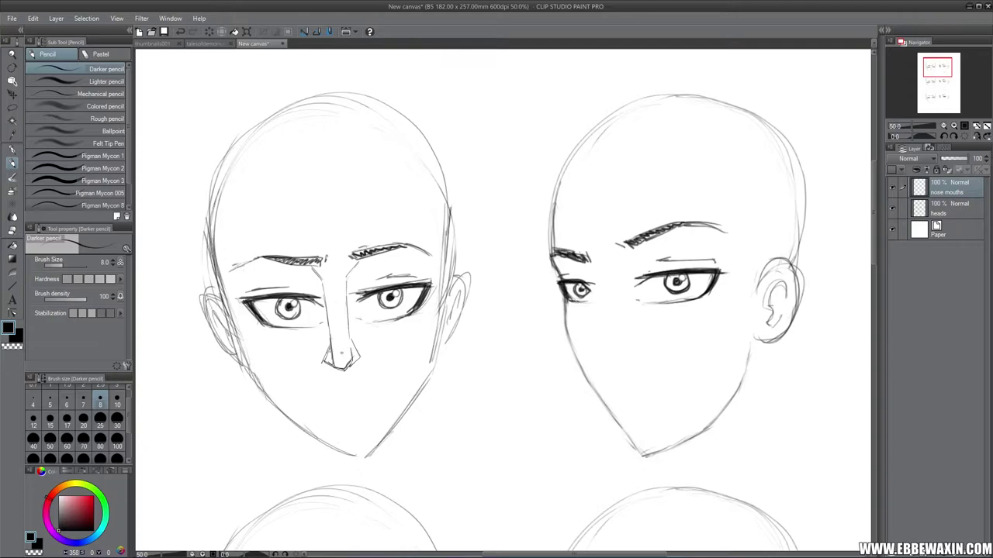
mouse_move(332, 355)
left_mouse_down()
mouse_move(342, 374)
mouse_move(353, 362)
left_mouse_up()
Erase the full nose sketch with the Cy Eraser at size 80
key("e")
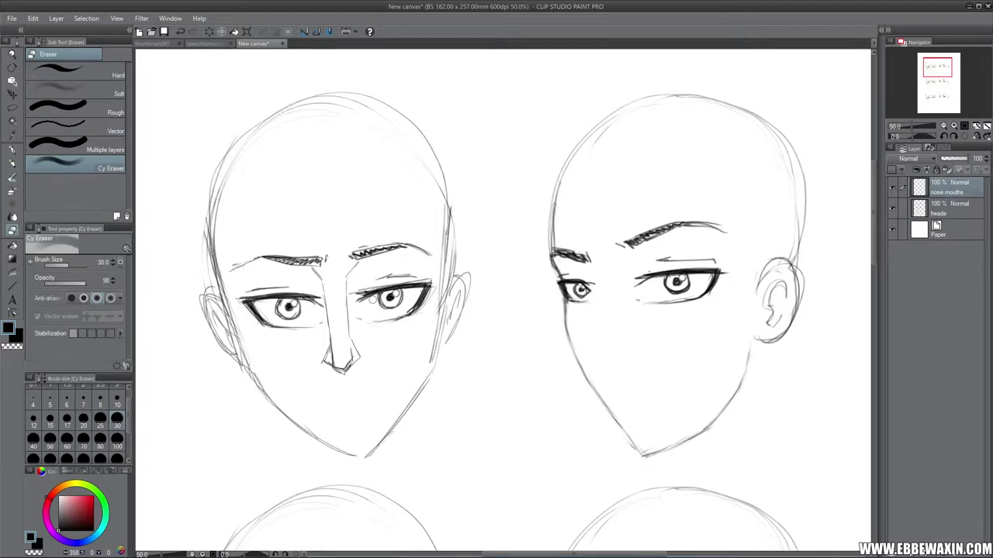
left_click(100, 439)
mouse_move(339, 304)
left_mouse_down()
mouse_move(328, 356)
mouse_move(324, 333)
mouse_move(340, 368)
mouse_move(356, 356)
mouse_move(340, 370)
mouse_move(339, 341)
mouse_move(333, 378)
left_mouse_up()
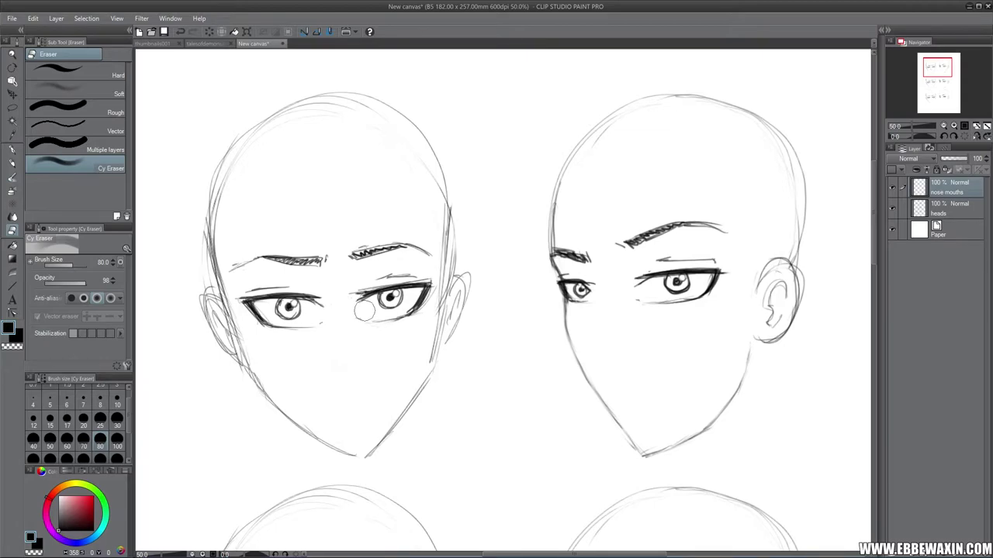
Draw a simplified nose with one shaded side and a small nostril mark with the Darker pencil, and shift it slightly lower
left_click(13, 163)
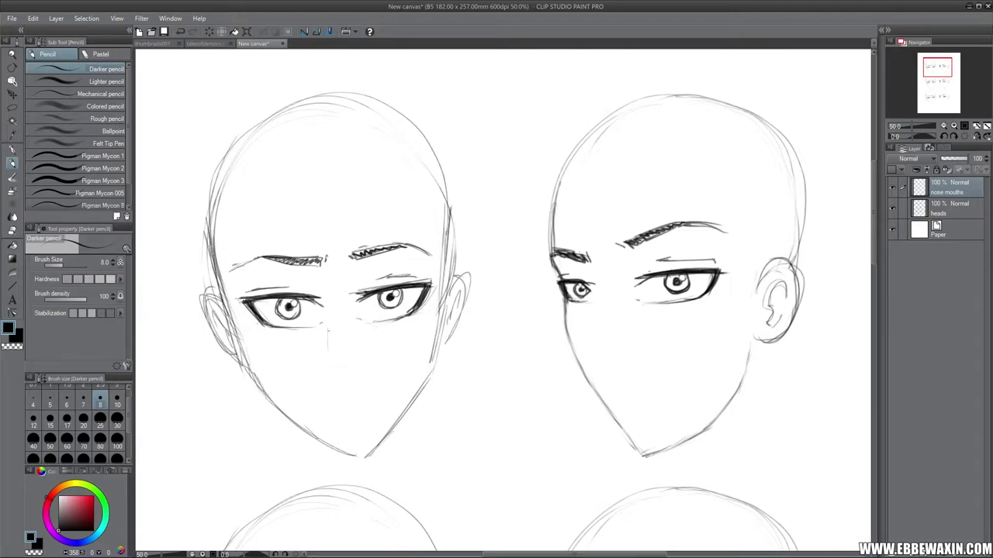
left_click_drag(328, 329, 328, 359)
left_click_drag(325, 338, 328, 354)
key("e")
key("k")
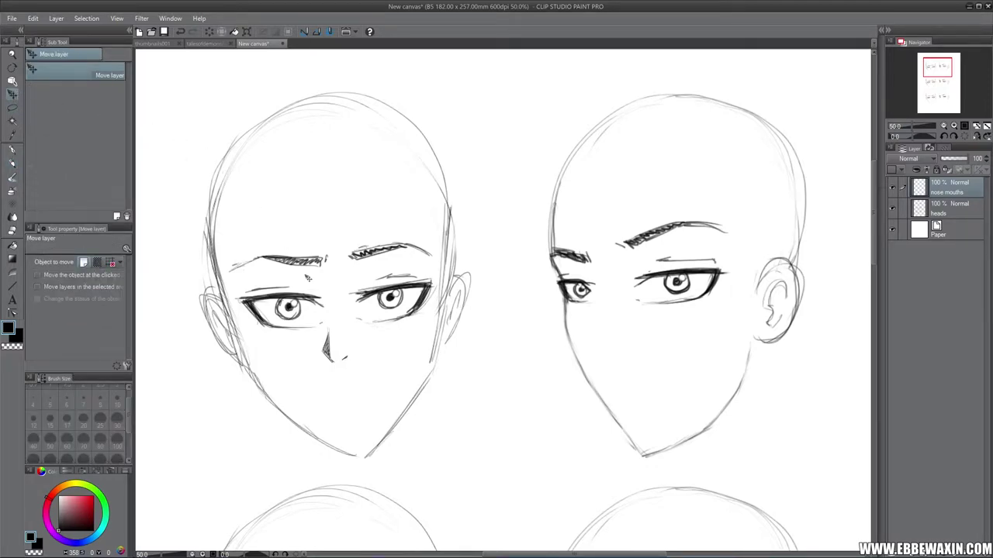
mouse_move(344, 361)
left_mouse_down()
mouse_move(351, 364)
mouse_move(352, 342)
mouse_move(353, 392)
mouse_move(346, 374)
left_mouse_up()
Sketch a faint mouth below the nose and move nose and mouth together up and down, settling them midway between eyes and chin
key("p")
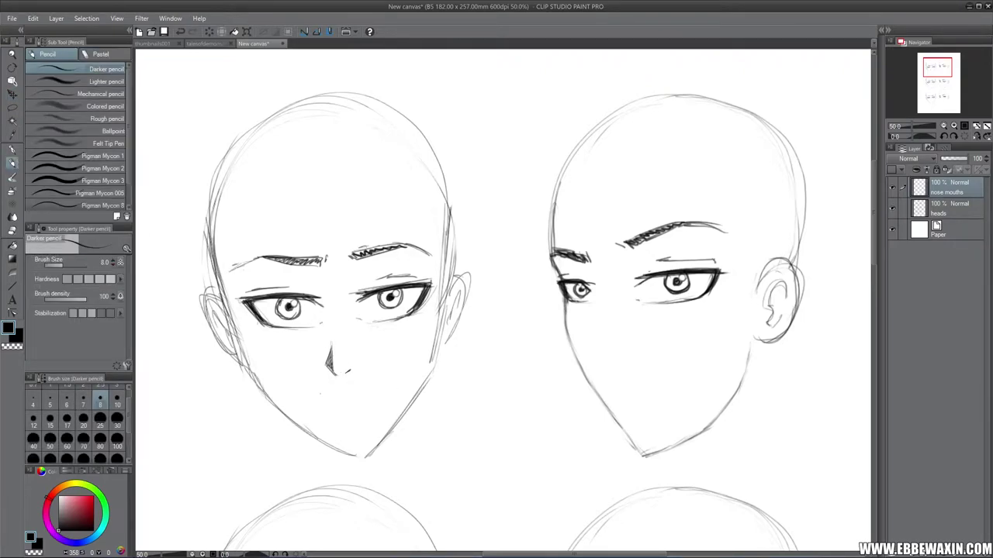
mouse_move(327, 392)
left_mouse_down()
mouse_move(373, 392)
mouse_move(371, 400)
left_mouse_up()
key("k")
left_click_drag(351, 366, 349, 346)
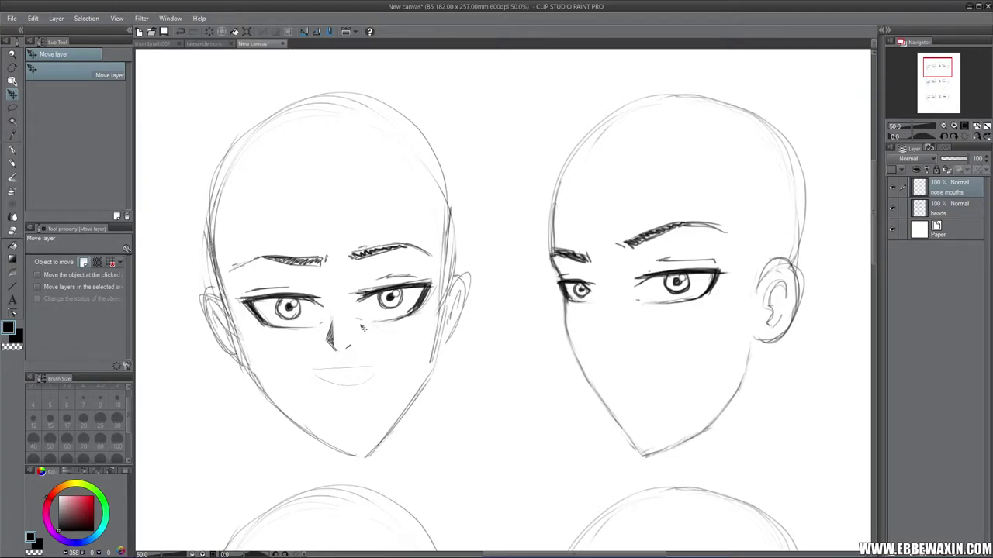
left_click_drag(350, 346, 349, 377)
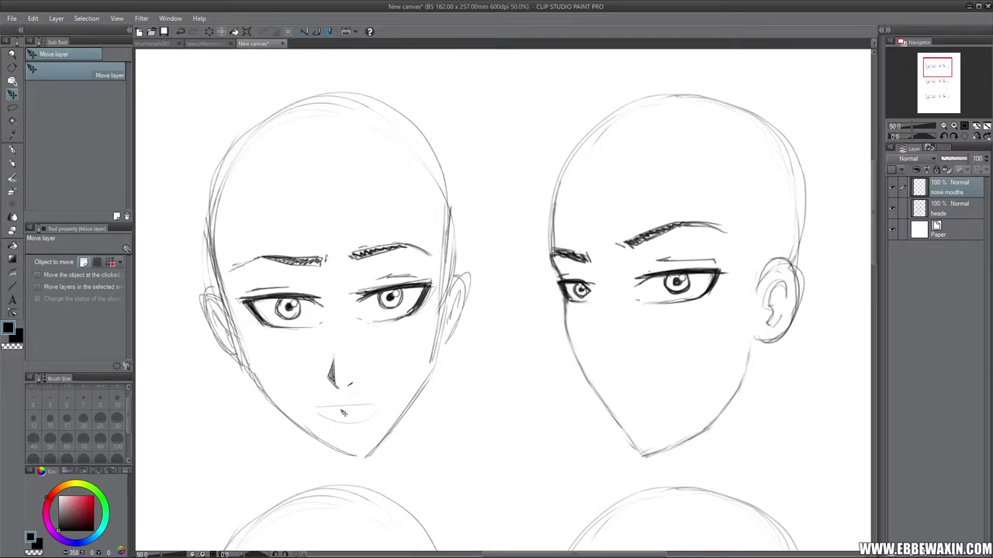
left_click_drag(349, 393, 351, 370)
left_click_drag(346, 372, 330, 342)
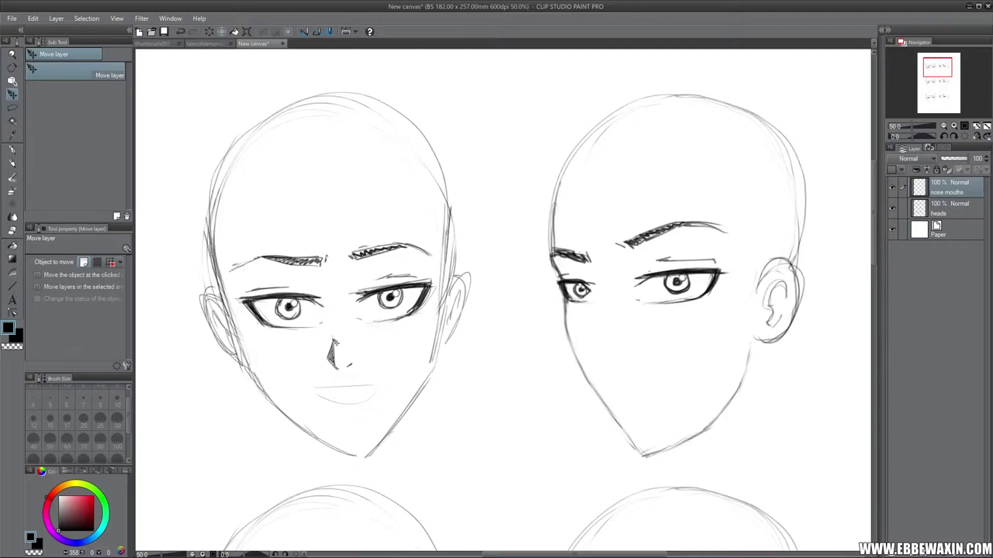
Try vertical guide strokes from below the left eye past the mouth corner to the jaw, and undo them
key("p")
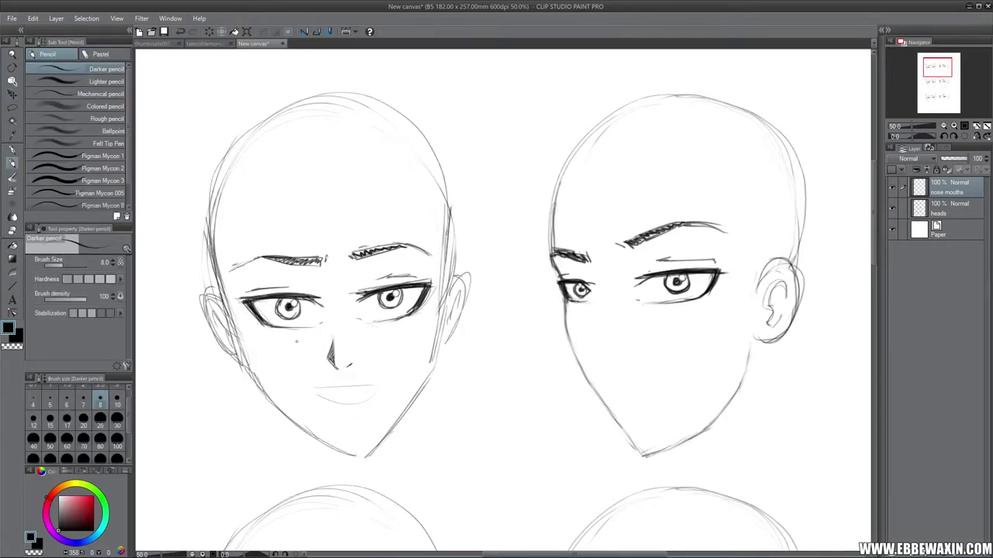
left_click_drag(295, 332, 306, 417)
left_click_drag(300, 382, 307, 422)
left_click_drag(306, 421, 311, 455)
left_click_drag(301, 391, 310, 443)
left_click_drag(308, 431, 314, 457)
key("ctrl+z")
key("ctrl+z")
key("ctrl+z")
key("ctrl+z")
key("ctrl+z")
key("ctrl+z")
Replace the faint mouth with small full lips, adding fine hatching and short lines up towards the nose
left_click(11, 230)
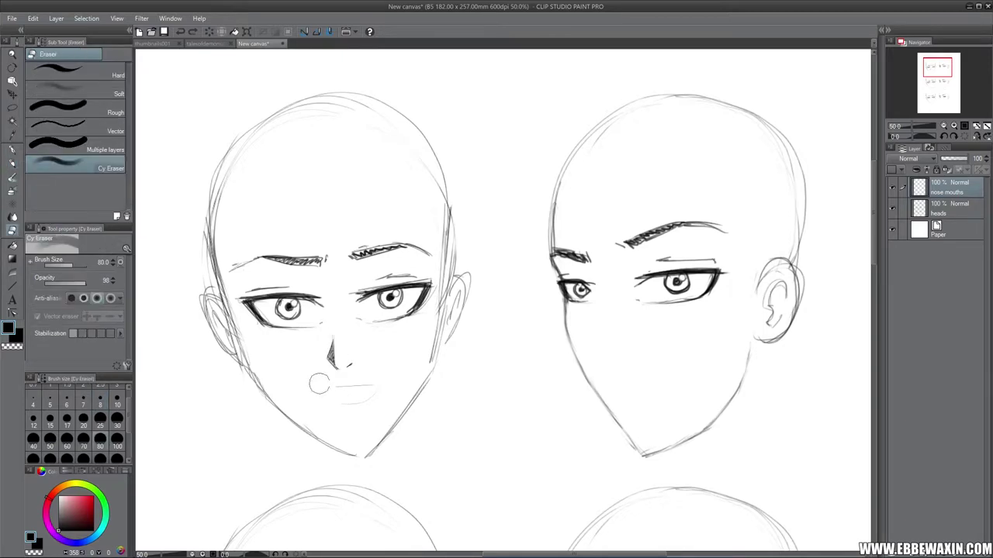
left_click_drag(319, 383, 392, 394)
left_click(13, 164)
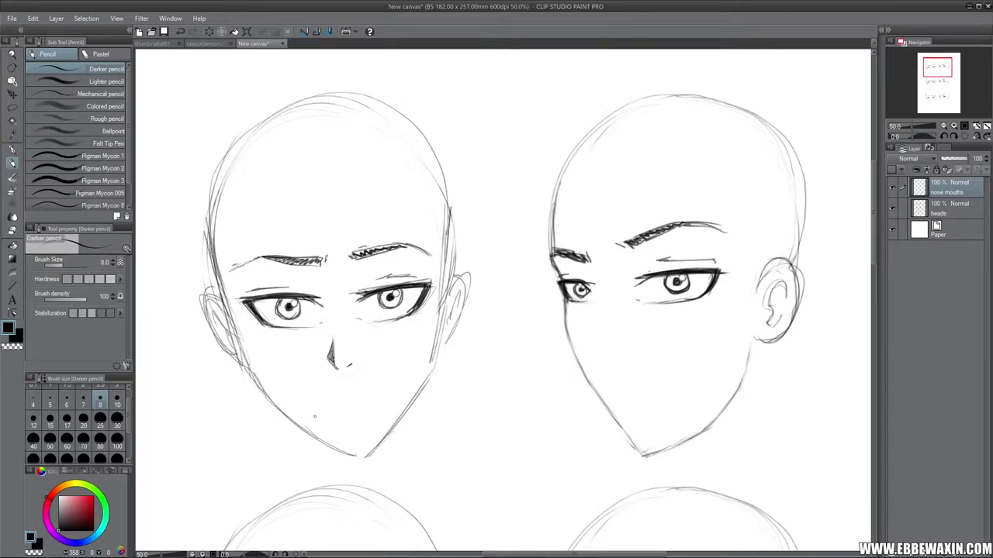
mouse_move(344, 371)
left_mouse_down()
mouse_move(337, 385)
mouse_move(372, 393)
mouse_move(307, 395)
mouse_move(380, 392)
mouse_move(319, 402)
left_mouse_up()
left_click_drag(324, 390, 345, 396)
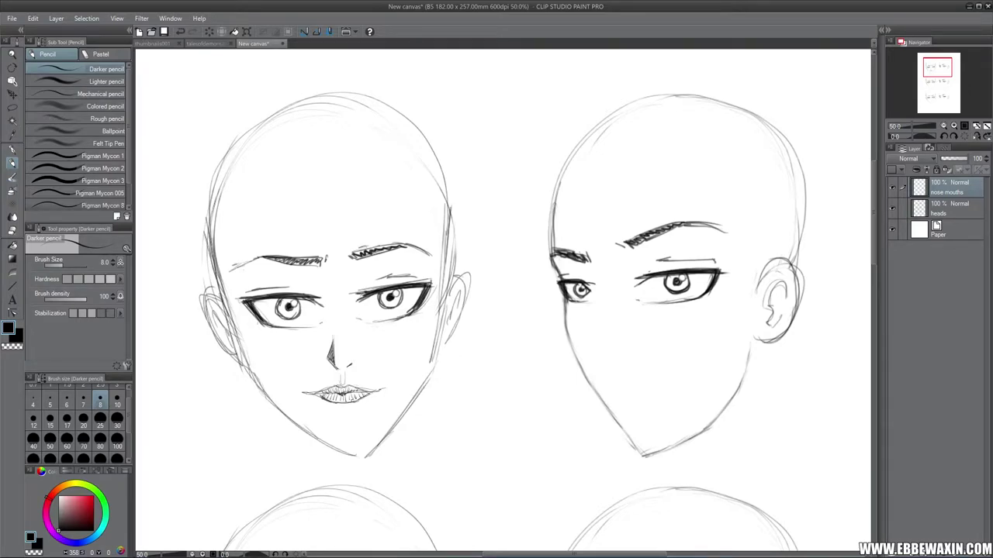
left_click_drag(337, 403, 348, 404)
Erase the hatched lips and draw one long, slightly slanted mouth line below the nose
key("e")
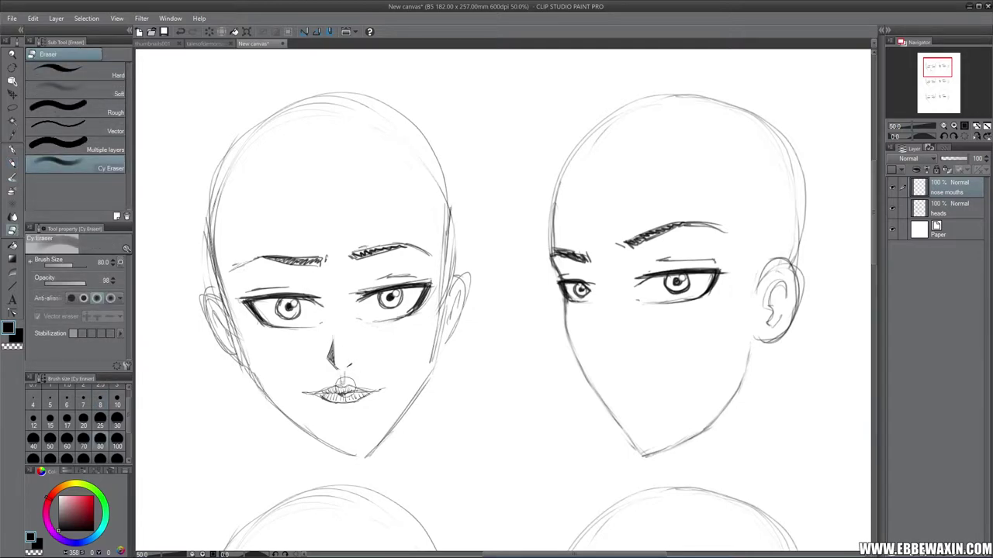
mouse_move(341, 381)
left_mouse_down()
mouse_move(312, 389)
mouse_move(339, 394)
left_mouse_up()
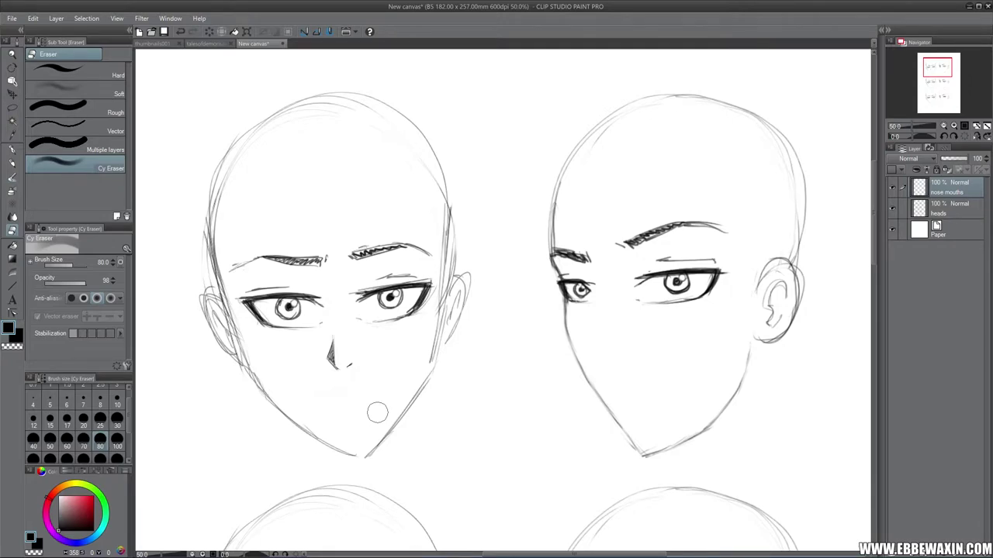
key("p")
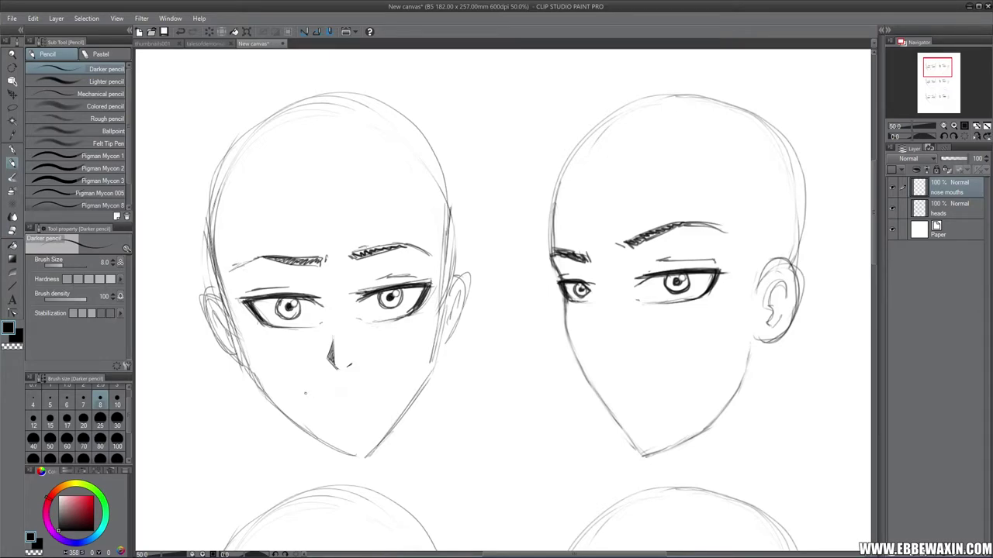
mouse_move(305, 391)
left_mouse_down()
mouse_move(392, 380)
mouse_move(305, 391)
left_mouse_up()
key("ctrl+z")
key("ctrl+z")
key("ctrl+z")
left_click_drag(300, 391, 396, 378)
Lasso the mouth line, scale it to 98 and rotate it by 2 degrees, and clear the selection
key("m")
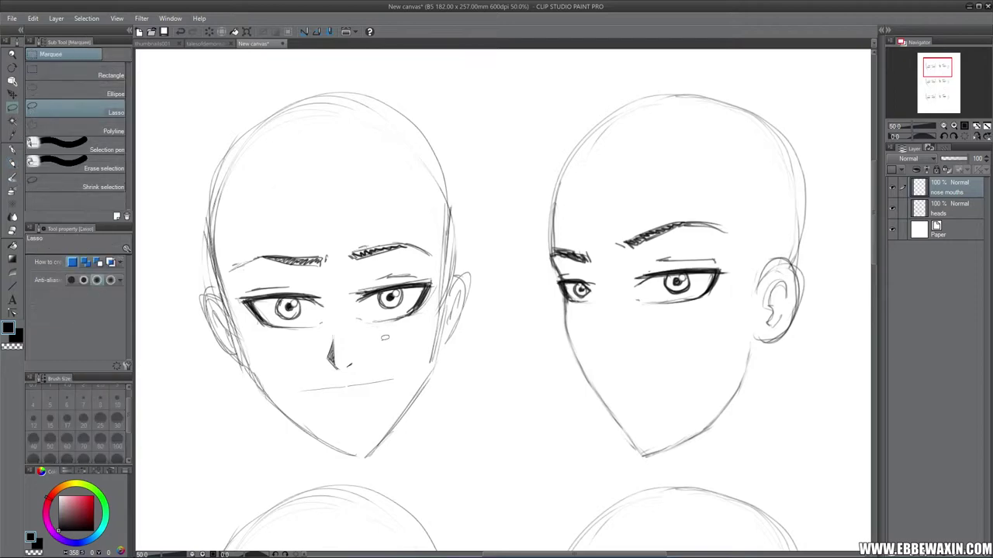
mouse_move(400, 379)
left_mouse_down()
mouse_move(294, 387)
mouse_move(403, 372)
left_mouse_up()
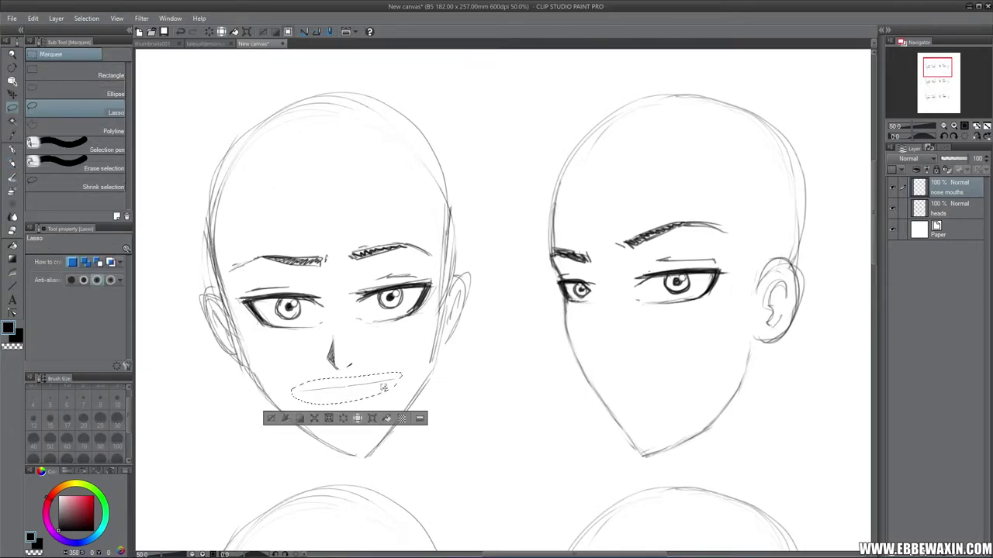
left_click(373, 419)
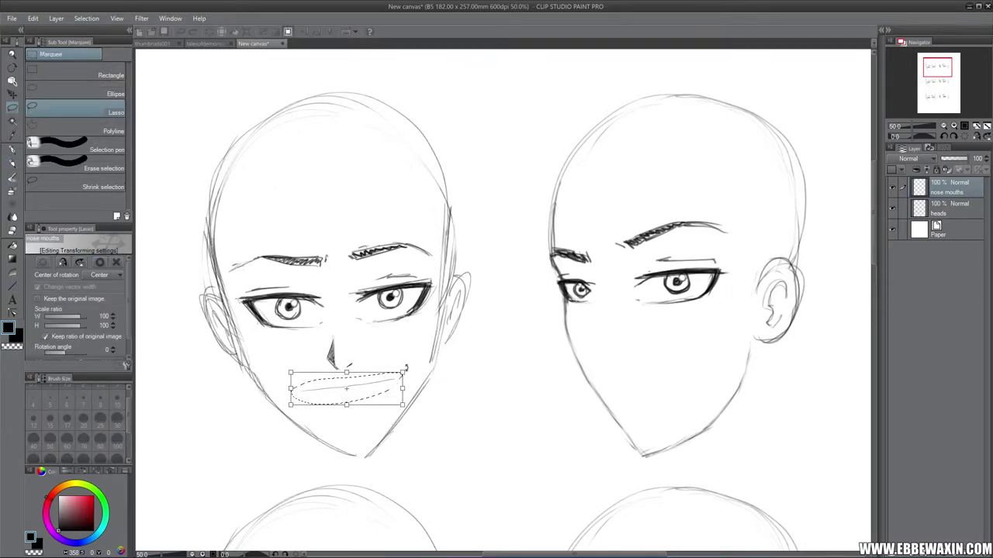
mouse_move(405, 370)
left_mouse_down()
mouse_move(384, 384)
mouse_move(398, 384)
left_mouse_up()
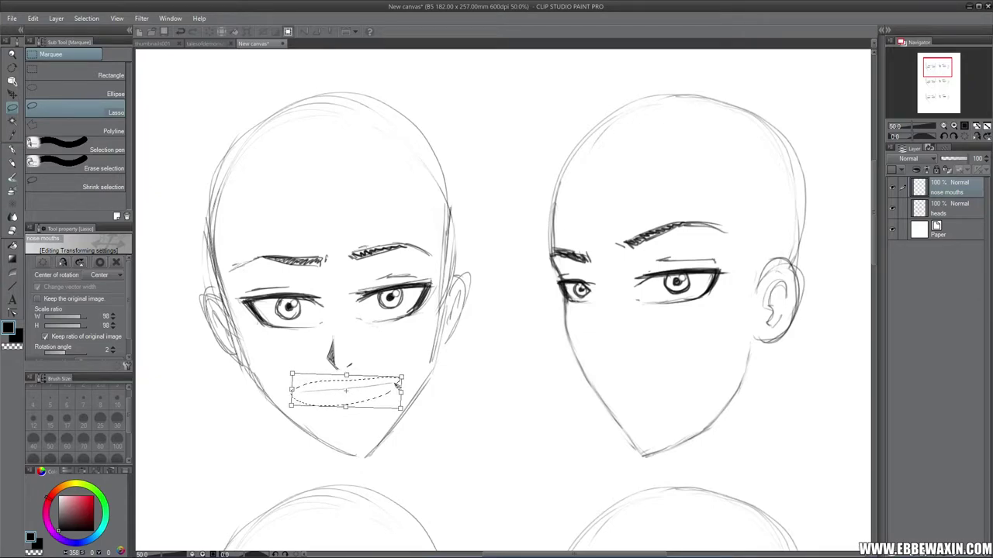
left_click(33, 108)
left_click(449, 212)
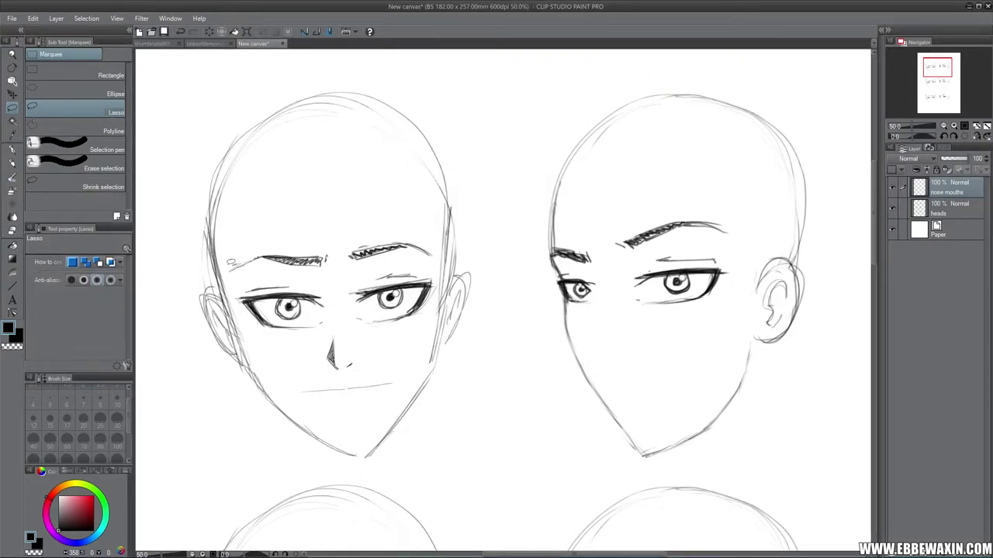
Sketch short lower-lip strokes beneath the mouth line and erase them
left_click(12, 150)
left_click(14, 164)
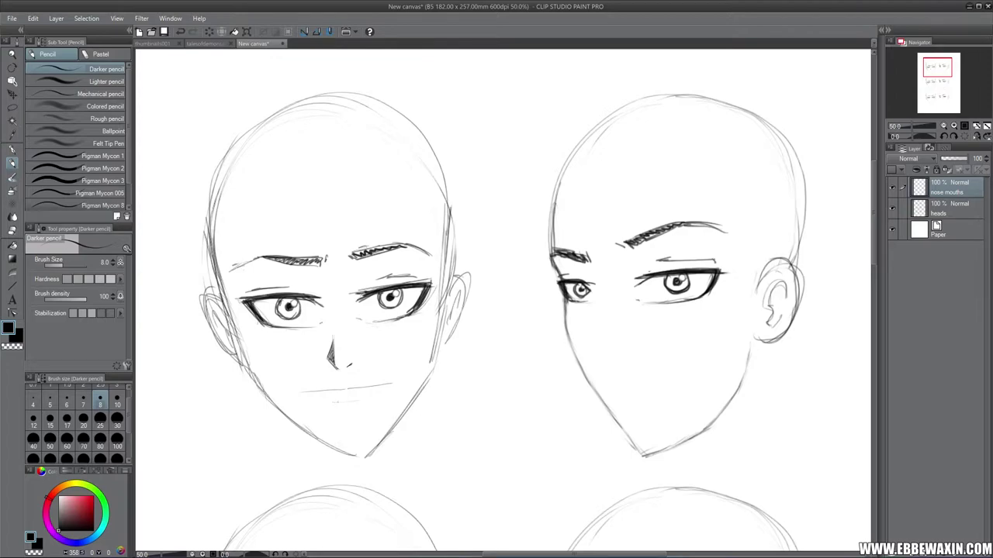
mouse_move(335, 401)
left_mouse_down()
mouse_move(367, 399)
mouse_move(341, 404)
left_mouse_up()
left_click(12, 231)
left_click_drag(366, 400, 337, 405)
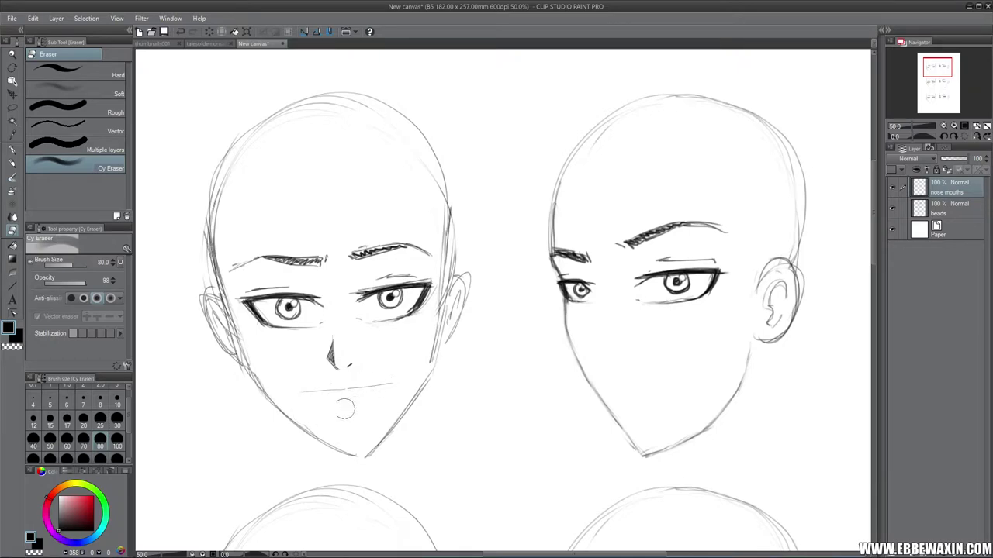
Draw a thin upper-lip contour above the mouth line and a curved lower lip beneath it
left_click(12, 165)
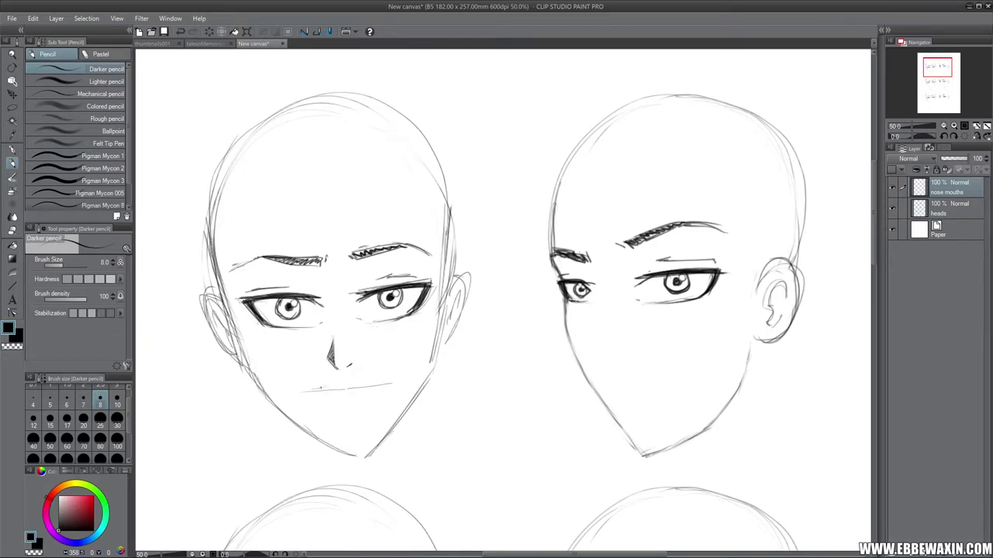
left_click_drag(337, 383, 347, 383)
left_click_drag(356, 381, 366, 383)
left_click_drag(334, 400, 376, 391)
Erase the lip contours and the mouth line with the Cy Eraser, starting at size 30
left_click(13, 230)
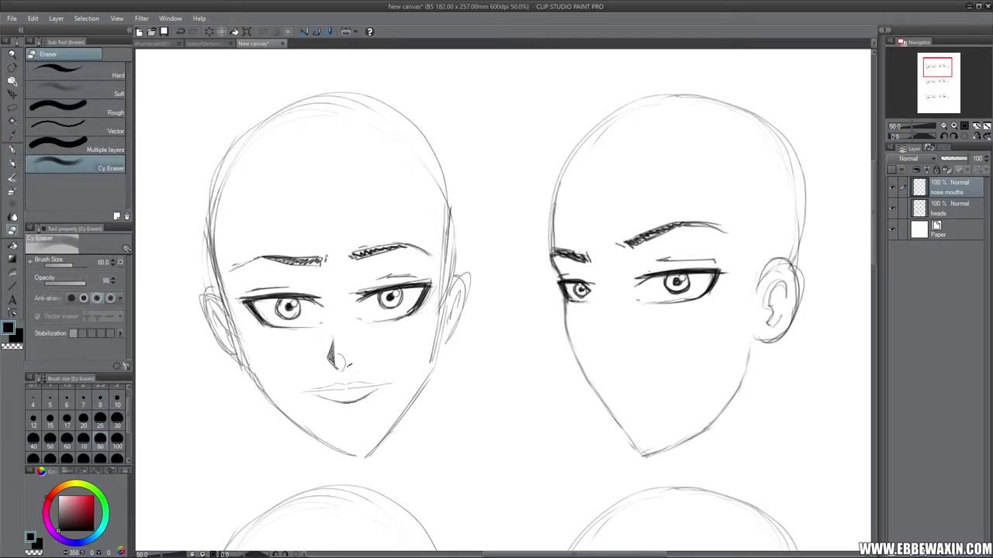
left_click(119, 422)
mouse_move(316, 387)
left_mouse_down()
mouse_move(395, 385)
mouse_move(337, 398)
left_mouse_up()
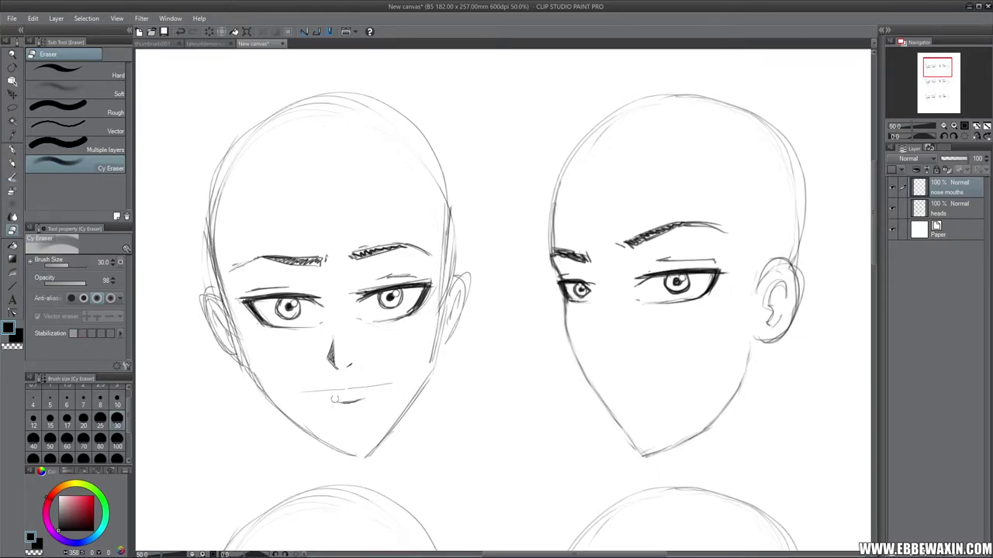
mouse_move(336, 400)
left_mouse_down()
mouse_move(355, 400)
mouse_move(365, 386)
mouse_move(310, 387)
left_mouse_up()
Sketch smile folds running from beside the nose around both mouth corners, plus a short crease under the left eye
key("p")
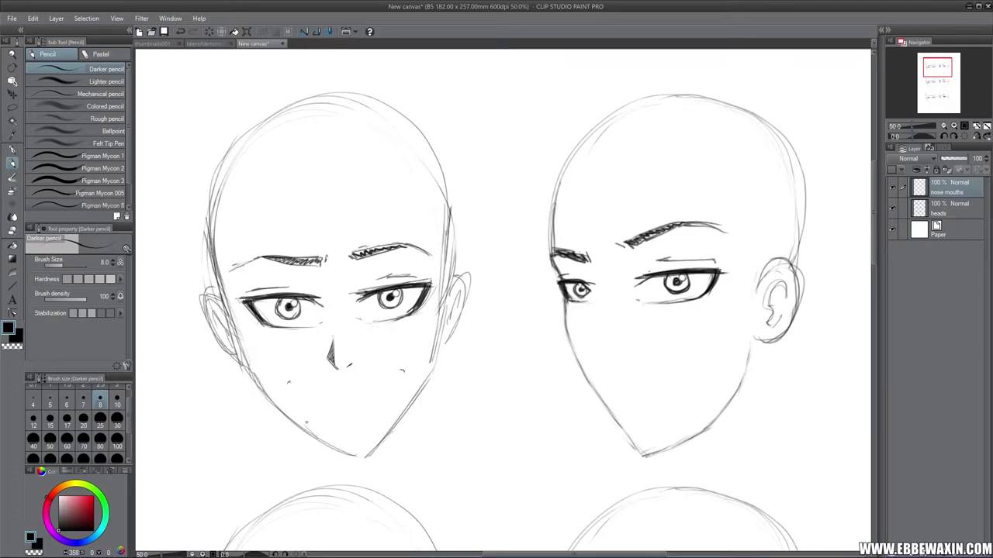
mouse_move(367, 350)
left_mouse_down()
mouse_move(400, 370)
mouse_move(397, 408)
left_mouse_up()
mouse_move(312, 348)
left_mouse_down()
mouse_move(286, 383)
mouse_move(299, 411)
left_mouse_up()
left_click_drag(297, 363, 286, 388)
left_click_drag(318, 338, 280, 360)
Add curved cheek creases below both eyes and a wide open grin between the smile folds
mouse_move(363, 346)
left_mouse_down()
mouse_move(379, 359)
mouse_move(419, 357)
left_mouse_up()
left_click_drag(323, 336, 264, 360)
mouse_move(320, 342)
left_mouse_down()
mouse_move(287, 359)
mouse_move(305, 421)
left_mouse_up()
mouse_move(402, 364)
left_mouse_down()
mouse_move(389, 380)
mouse_move(391, 413)
left_mouse_up()
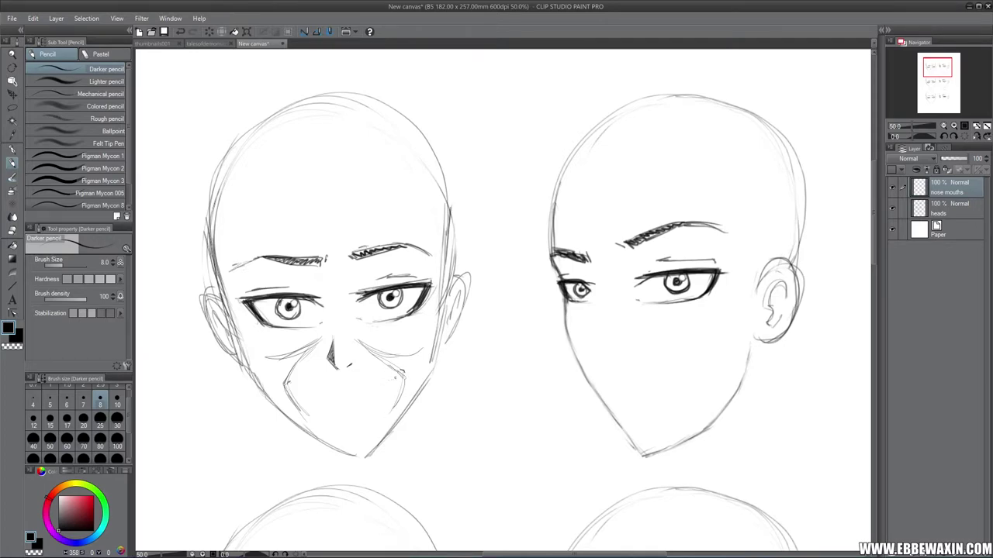
left_click_drag(388, 376, 289, 382)
mouse_move(365, 380)
left_mouse_down()
mouse_move(392, 374)
mouse_move(374, 393)
left_mouse_up()
mouse_move(293, 390)
left_mouse_down()
mouse_move(324, 401)
mouse_move(314, 395)
left_mouse_up()
mouse_move(304, 391)
left_mouse_down()
mouse_move(340, 400)
mouse_move(398, 379)
left_mouse_up()
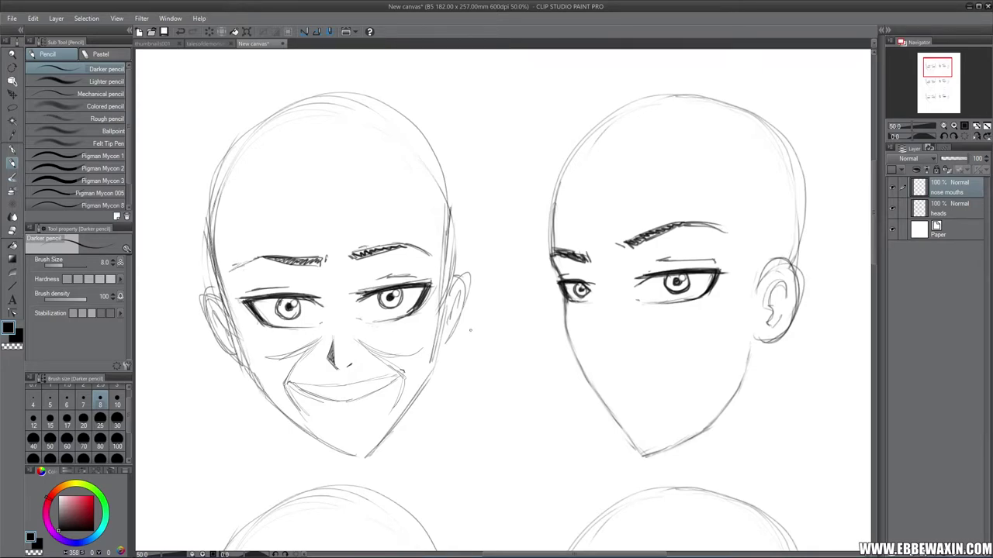
Undo the wide grin and the curved cheek creases
key("ctrl+z")
key("ctrl+z")
key("ctrl+z")
key("ctrl+z")
key("ctrl+z")
key("ctrl+z")
key("ctrl+z")
key("ctrl+z")
key("ctrl+z")
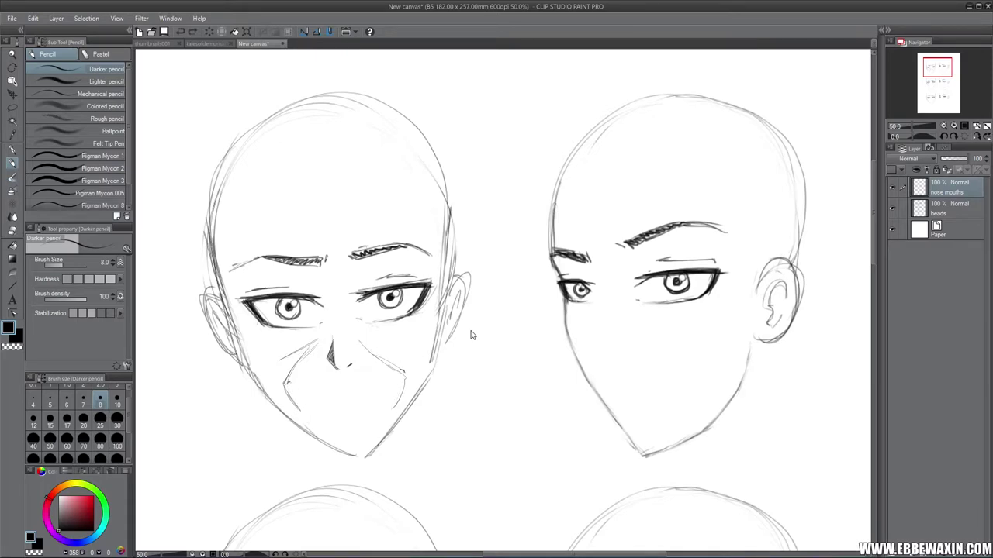
Undo the smile folds and draw a gently curved smile line with corner marks below the left head's nose
key("ctrl+z")
key("ctrl+z")
left_click_drag(289, 382, 287, 384)
left_click_drag(397, 373, 289, 383)
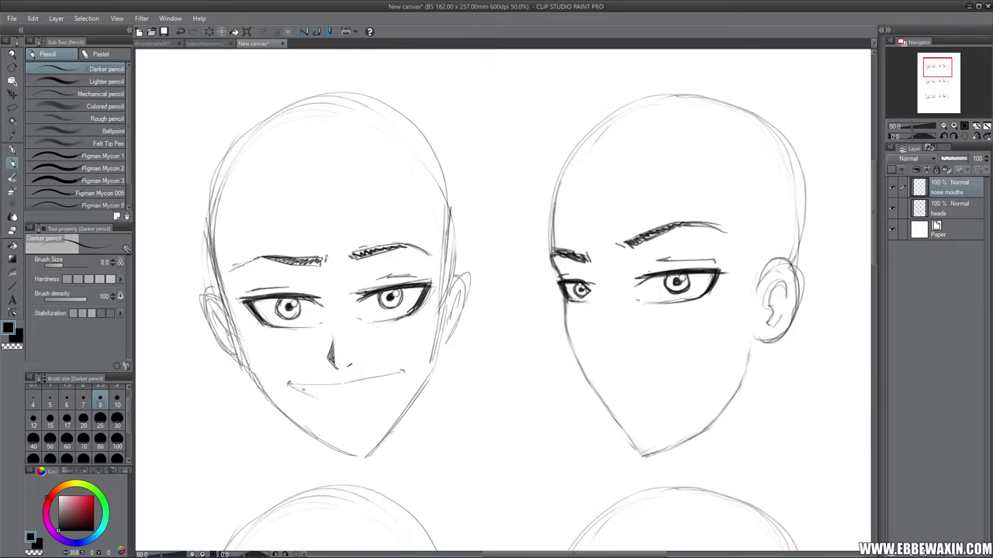
Draw the curved lower edge of the grin and erase the small mark beneath it with the Cy Eraser
key("ctrl+z")
key("ctrl+z")
left_click_drag(301, 387, 319, 393)
left_click_drag(360, 393, 391, 375)
left_click_drag(319, 397, 369, 390)
left_click_drag(336, 407, 349, 406)
left_click_drag(386, 381, 394, 373)
left_click(13, 231)
left_click_drag(358, 406, 338, 409)
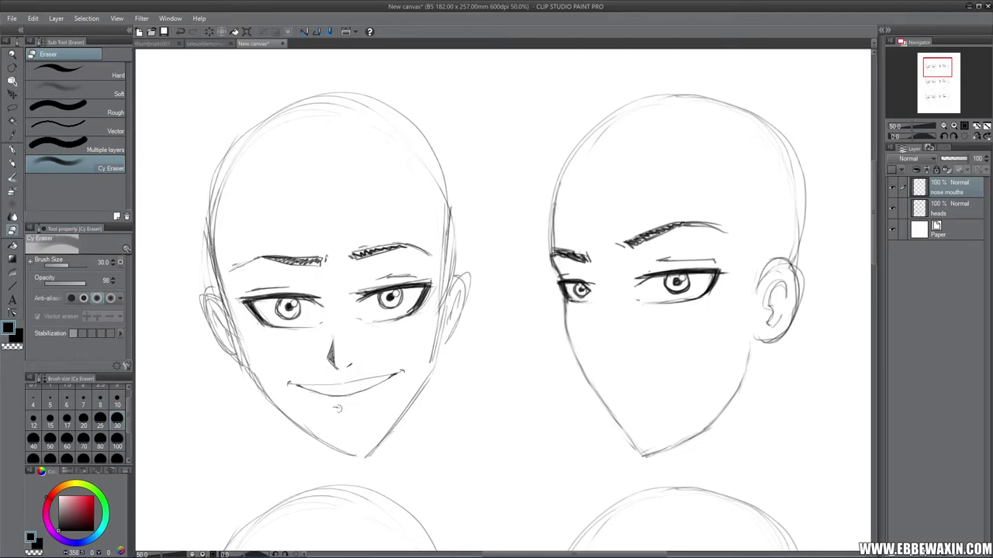
Lasso the grin, move it slightly down the face and clear the selection
left_click(13, 106)
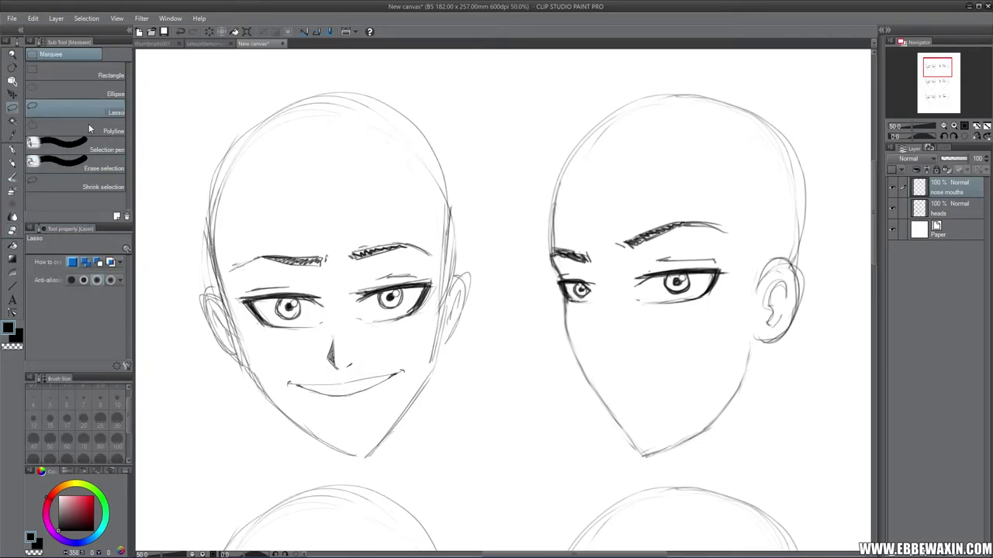
mouse_move(400, 390)
left_mouse_down()
mouse_move(362, 365)
mouse_move(293, 369)
mouse_move(299, 400)
mouse_move(394, 405)
left_mouse_up()
key("k")
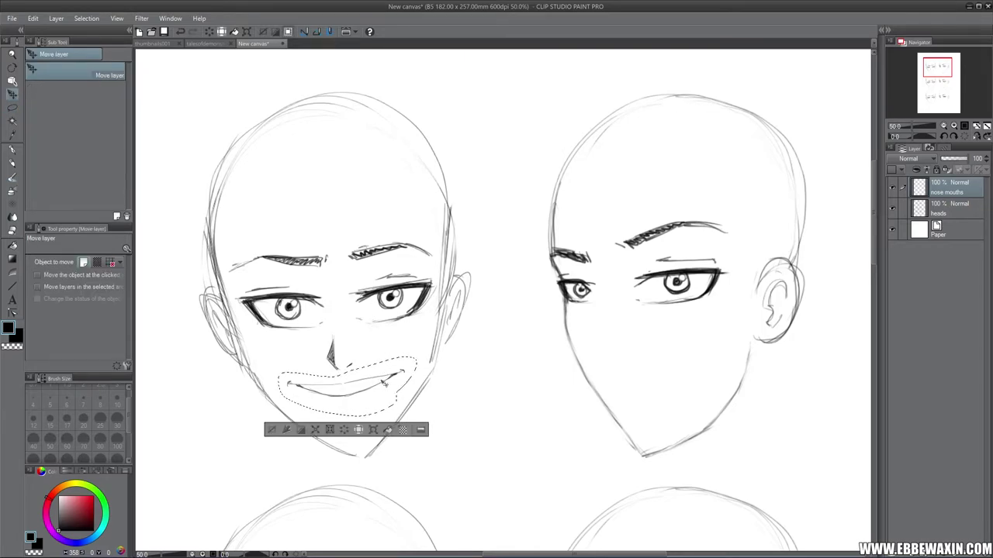
left_click_drag(383, 379, 385, 383)
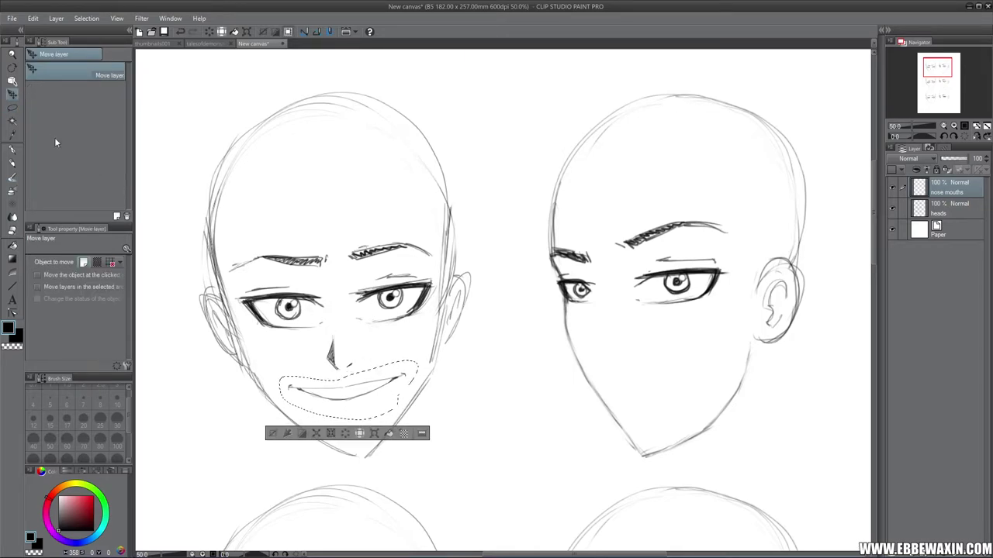
key("m")
key("ctrl+d")
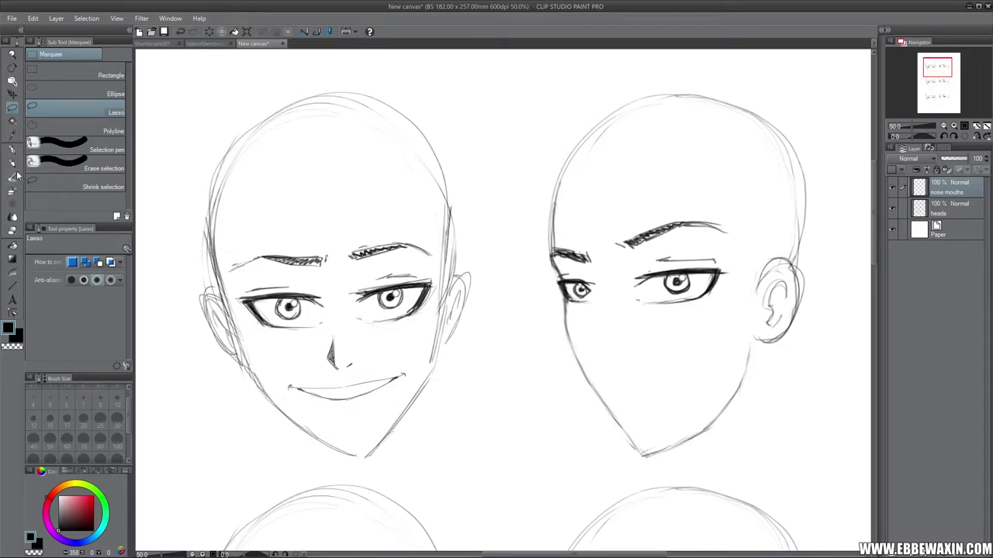
Try adding upper and lower lip contours around the left head's grin with the Darker pencil
key("p")
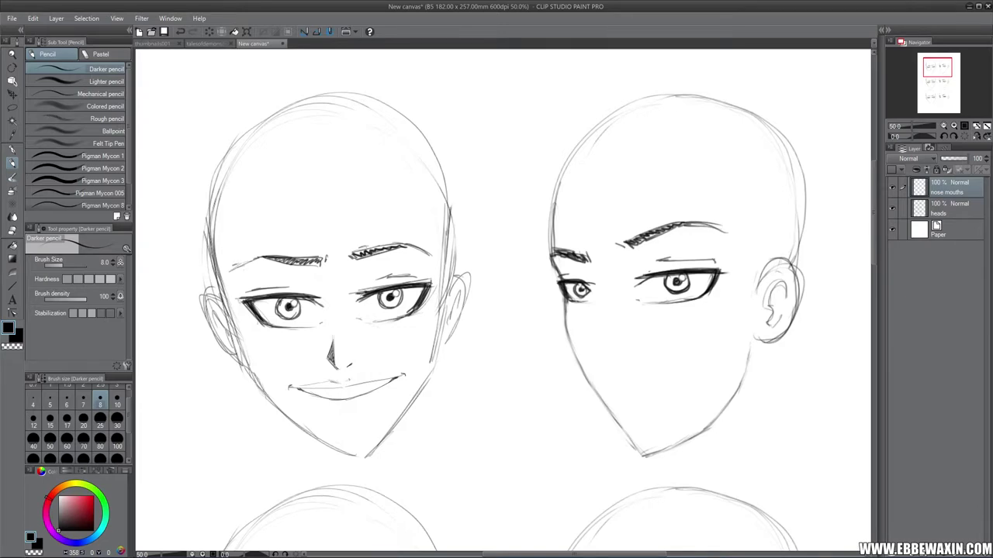
left_click_drag(357, 378, 386, 377)
key("ctrl+z")
key("ctrl+z")
mouse_move(324, 405)
left_mouse_down()
mouse_move(354, 412)
mouse_move(373, 399)
mouse_move(352, 413)
mouse_move(364, 406)
left_mouse_up()
key("ctrl+z")
key("ctrl+z")
key("ctrl+z")
key("ctrl+z")
key("ctrl+z")
Sketch a short shaded lower-lip mark beneath the left head's grin
left_click_drag(239, 298, 253, 290)
left_click_drag(416, 282, 440, 278)
left_click_drag(336, 406, 355, 406)
mouse_move(339, 411)
left_mouse_down()
mouse_move(359, 411)
mouse_move(336, 413)
mouse_move(350, 415)
left_mouse_up()
Sketch a nose with bridge, shaded tip and rounded nostril on the top row's right head, plus a short crease by the inner brow
left_click_drag(597, 286, 594, 360)
mouse_move(590, 322)
left_mouse_down()
mouse_move(578, 349)
mouse_move(594, 356)
left_mouse_up()
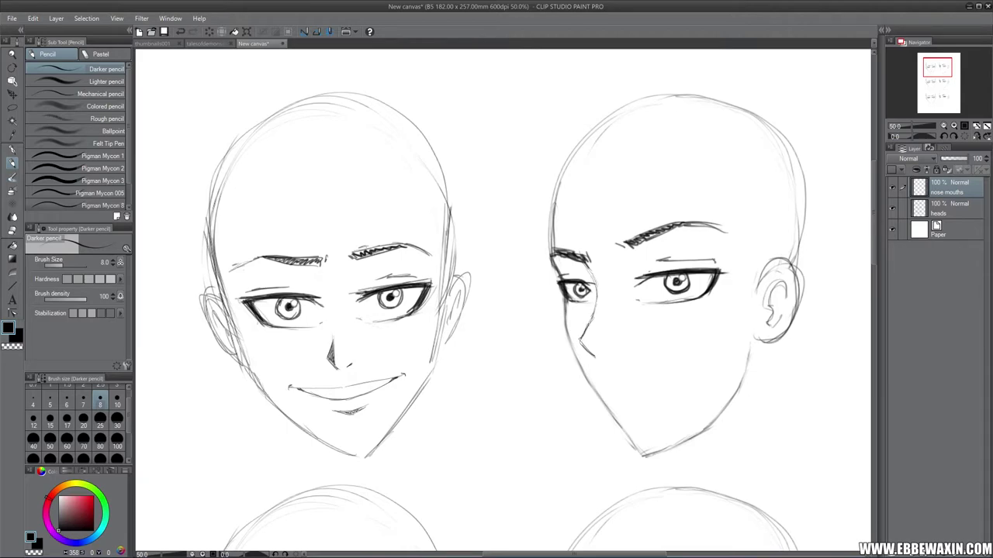
left_click_drag(581, 330, 588, 349)
key("ctrl+z")
left_click_drag(583, 318, 593, 354)
mouse_move(602, 339)
left_mouse_down()
mouse_move(618, 339)
mouse_move(595, 355)
mouse_move(619, 343)
left_mouse_up()
left_click_drag(603, 337, 616, 333)
left_click_drag(577, 259, 587, 270)
Erase the right head's nose with the Cy Eraser at size 80, keeping the brow crease
key("e")
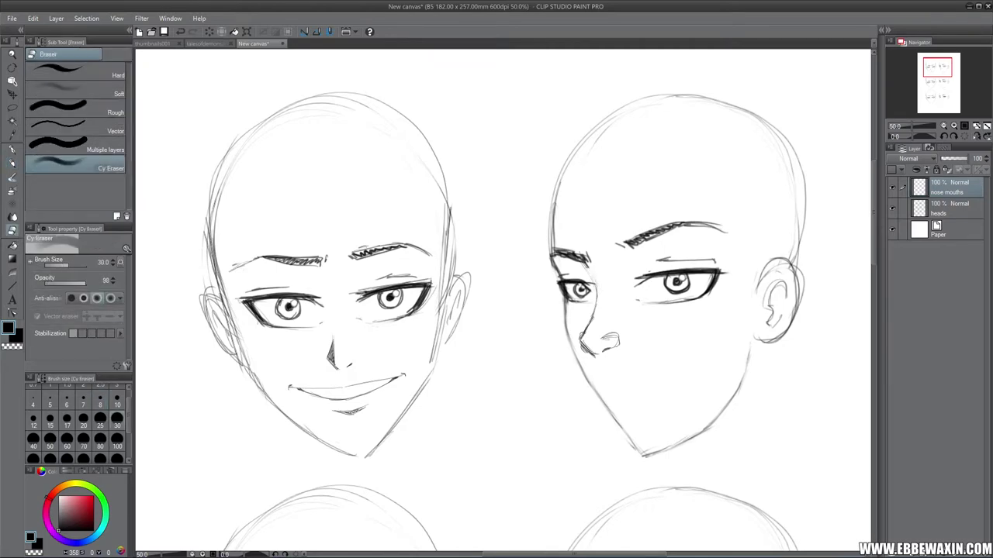
left_click(100, 438)
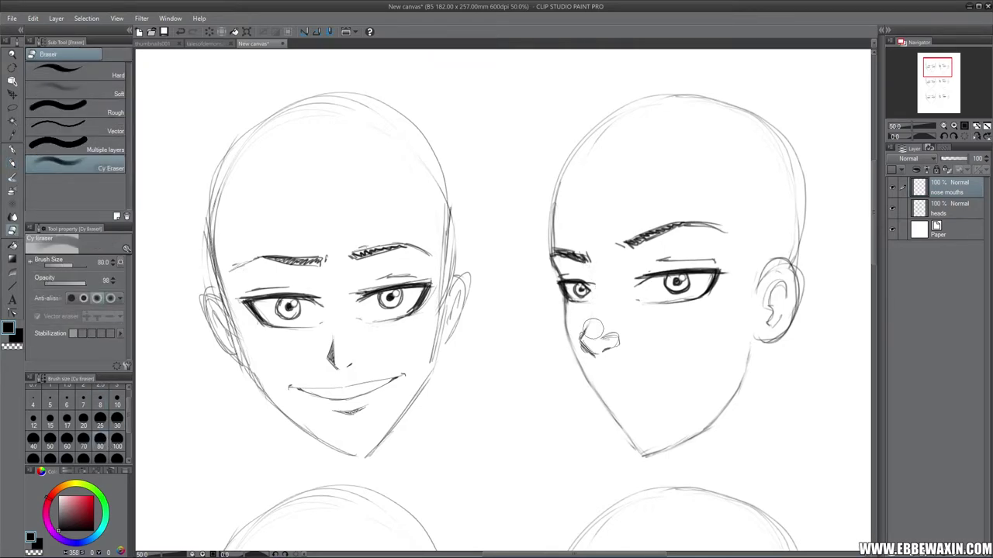
mouse_move(586, 328)
left_mouse_down()
mouse_move(605, 350)
mouse_move(611, 340)
mouse_move(608, 352)
mouse_move(583, 347)
left_mouse_up()
Redraw the right head's nose as a simple angled line with a shaded tip and a small nostril mark
key("p")
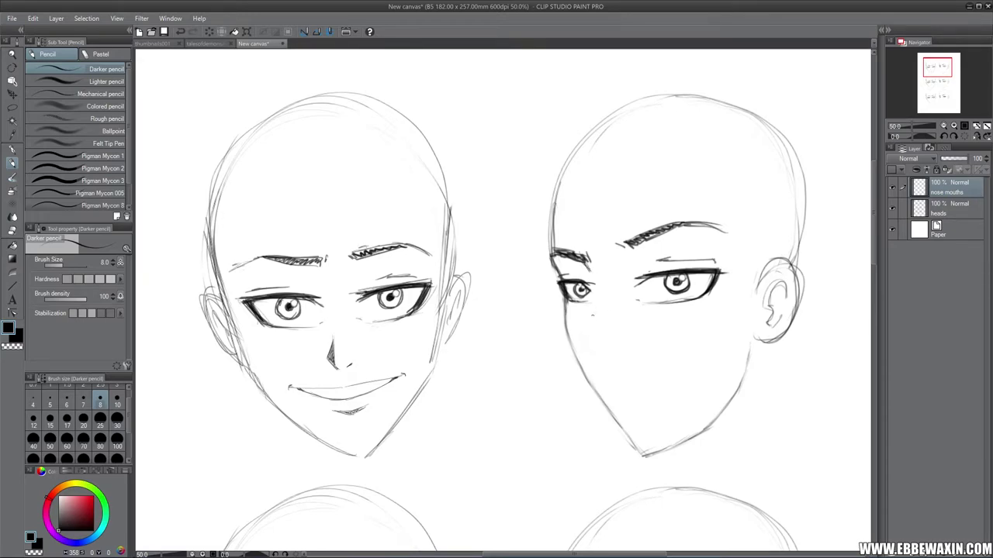
mouse_move(593, 314)
left_mouse_down()
mouse_move(594, 348)
mouse_move(581, 334)
mouse_move(595, 349)
left_mouse_up()
left_click_drag(583, 336, 595, 346)
left_click_drag(588, 339, 594, 346)
key("e")
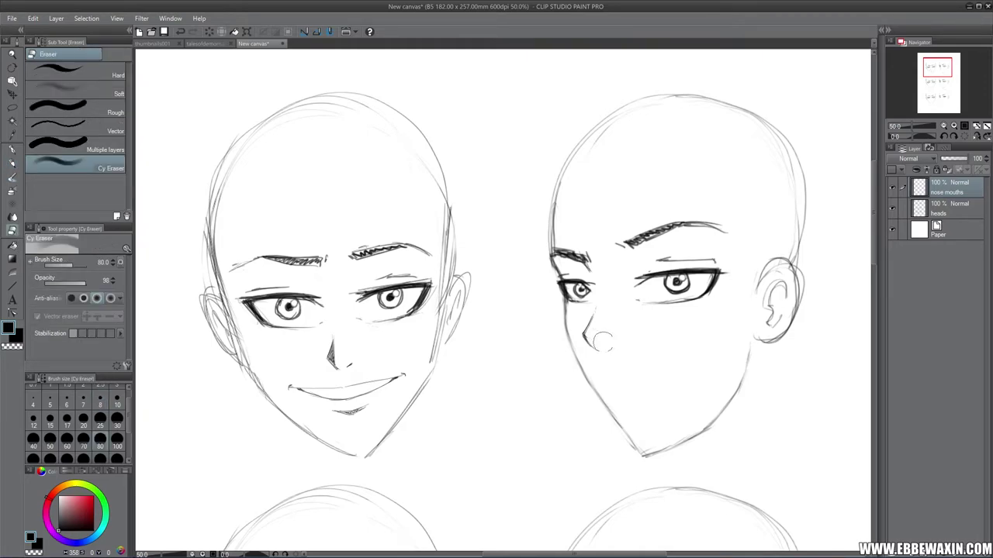
Try adding short bridge lines between the right head's inner brow and nose tip
key("p")
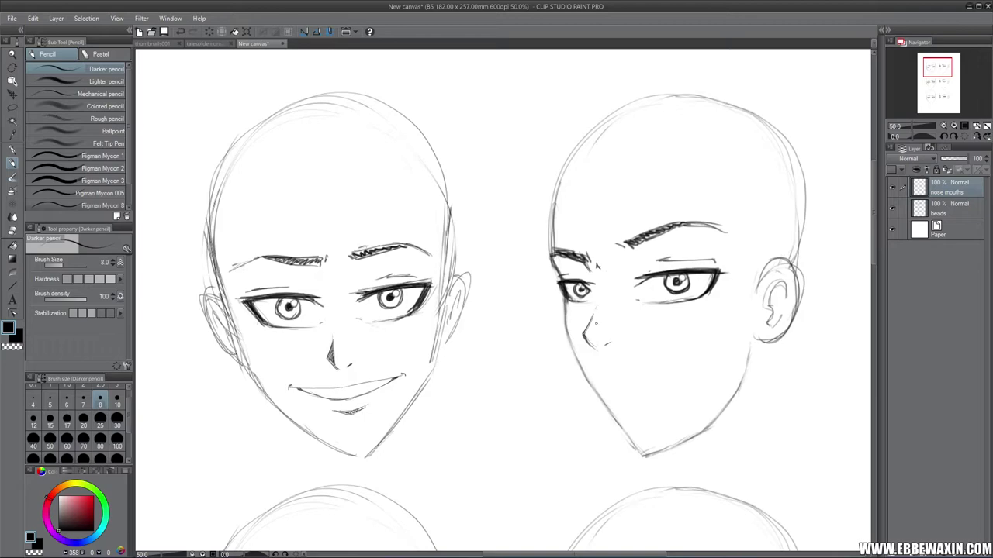
left_click_drag(592, 323, 599, 329)
left_click_drag(601, 278, 605, 313)
key("ctrl+z")
key("ctrl+z")
Erase the right head's cheek contour and jawline on the heads layer with the Cy Eraser
left_click(945, 208)
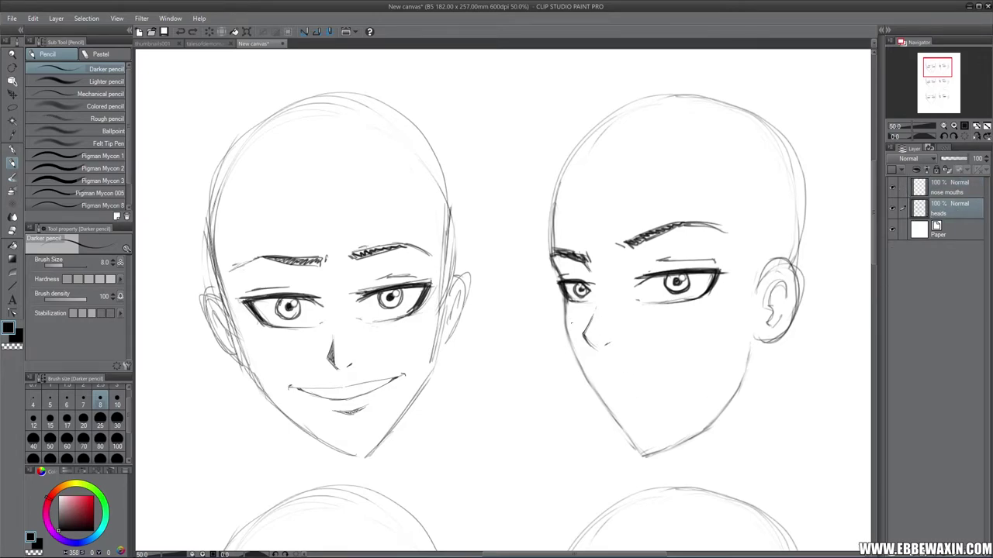
left_click(12, 231)
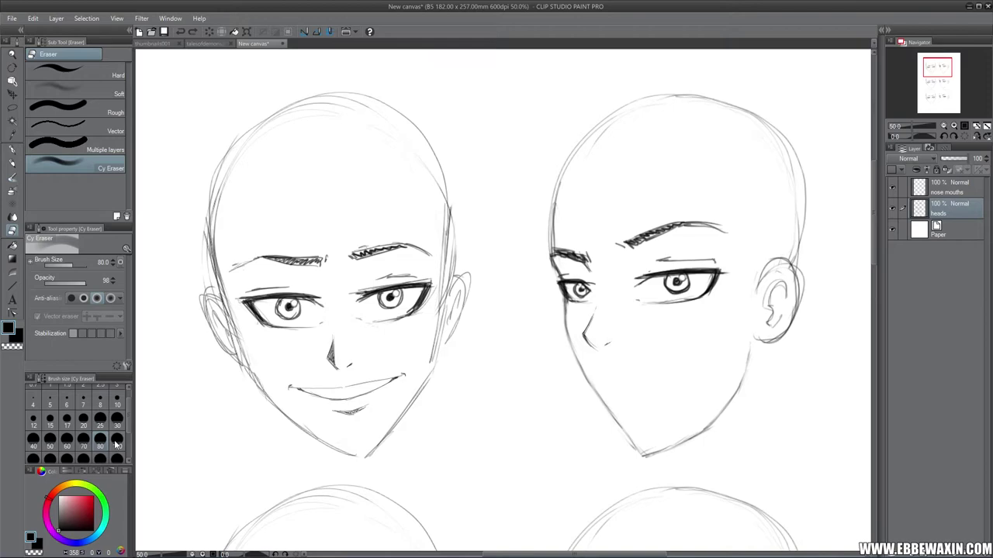
mouse_move(574, 323)
left_mouse_down()
mouse_move(573, 347)
mouse_move(640, 448)
mouse_move(652, 454)
mouse_move(703, 427)
mouse_move(737, 393)
mouse_move(695, 418)
left_mouse_up()
Redraw the right head's cheek and jaw with the Darker pencil, giving it a more forward chin and a sharper jaw corner
left_click(12, 163)
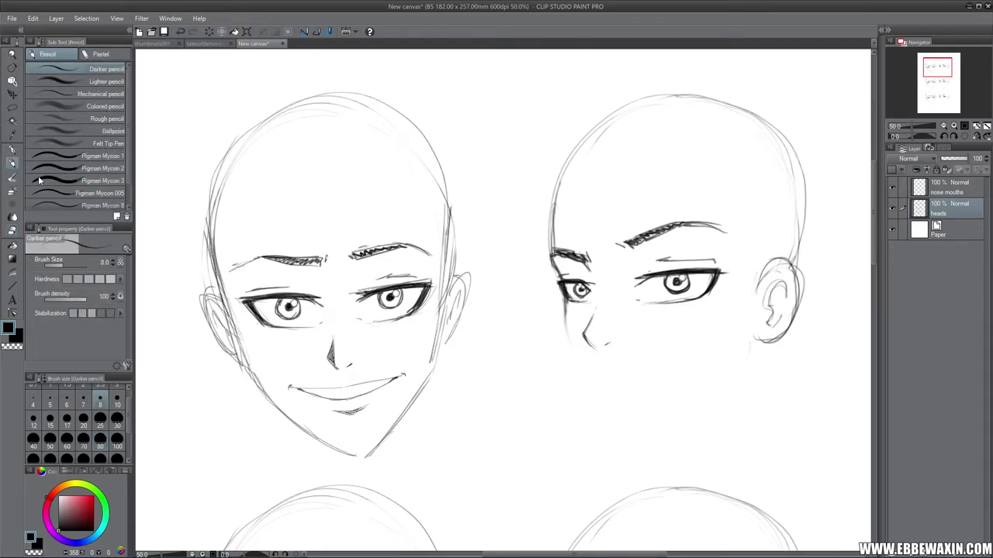
left_click_drag(564, 310, 597, 416)
mouse_move(577, 371)
left_mouse_down()
mouse_move(596, 428)
mouse_move(649, 434)
left_mouse_up()
left_click_drag(743, 354, 728, 392)
mouse_move(746, 333)
left_mouse_down()
mouse_move(734, 387)
mouse_move(651, 436)
mouse_move(599, 440)
mouse_move(681, 422)
mouse_move(729, 395)
left_mouse_up()
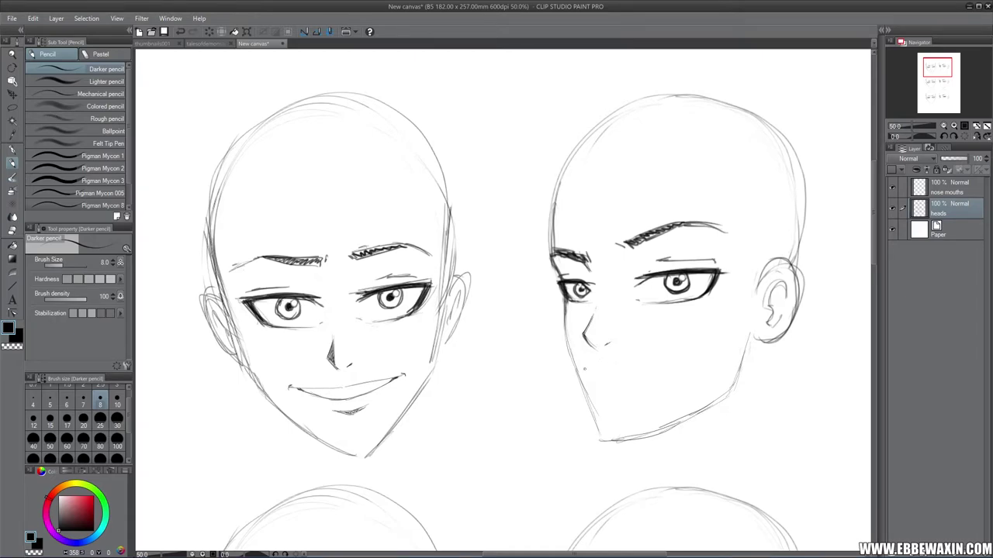
left_click_drag(583, 369, 599, 371)
key("ctrl+z")
left_click_drag(340, 374, 341, 383)
key("ctrl+z")
On the nose mouths layer, sketch a philtrum line, an open slanted grin and a shaded lower-lip mark on the right head
left_click(940, 187)
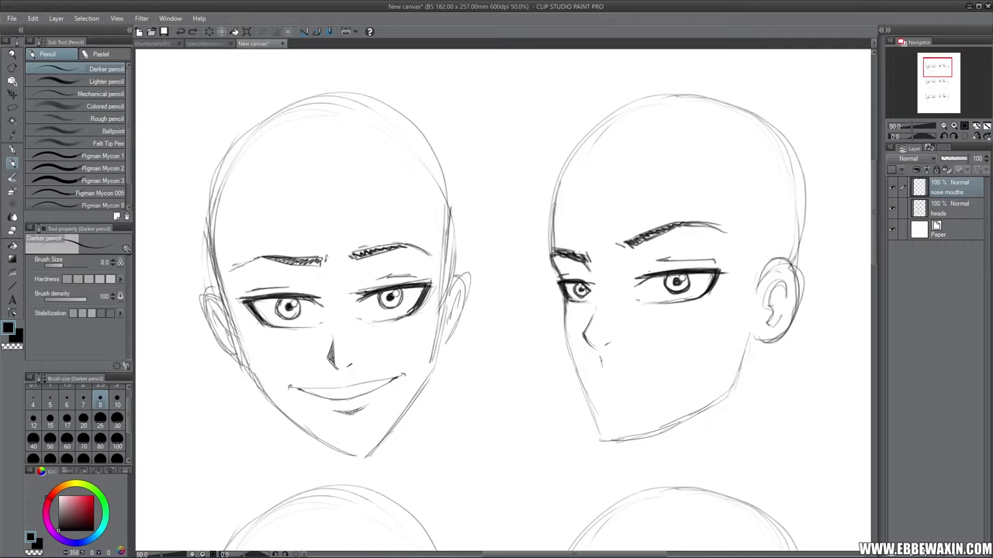
left_click_drag(600, 356, 602, 368)
mouse_move(603, 370)
left_mouse_down()
mouse_move(664, 360)
mouse_move(604, 370)
left_mouse_up()
left_click_drag(602, 371, 587, 367)
mouse_move(607, 383)
left_mouse_down()
mouse_move(655, 367)
mouse_move(621, 378)
left_mouse_up()
left_click_drag(590, 369, 594, 374)
left_click_drag(603, 394, 619, 400)
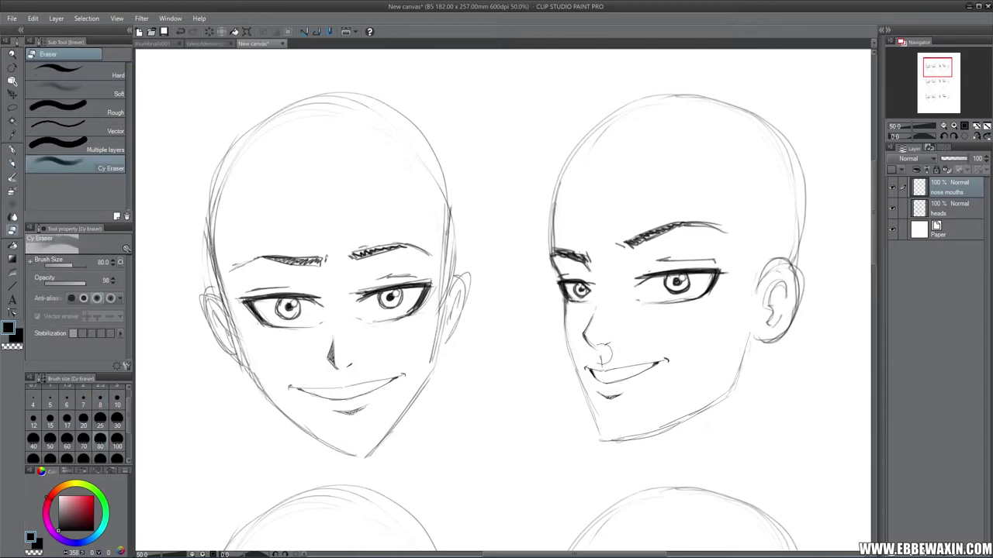
Erase the philtrum line between the nose and the grin with the Cy Eraser at size 30
left_click(117, 419)
left_click_drag(604, 359, 600, 363)
key("p")
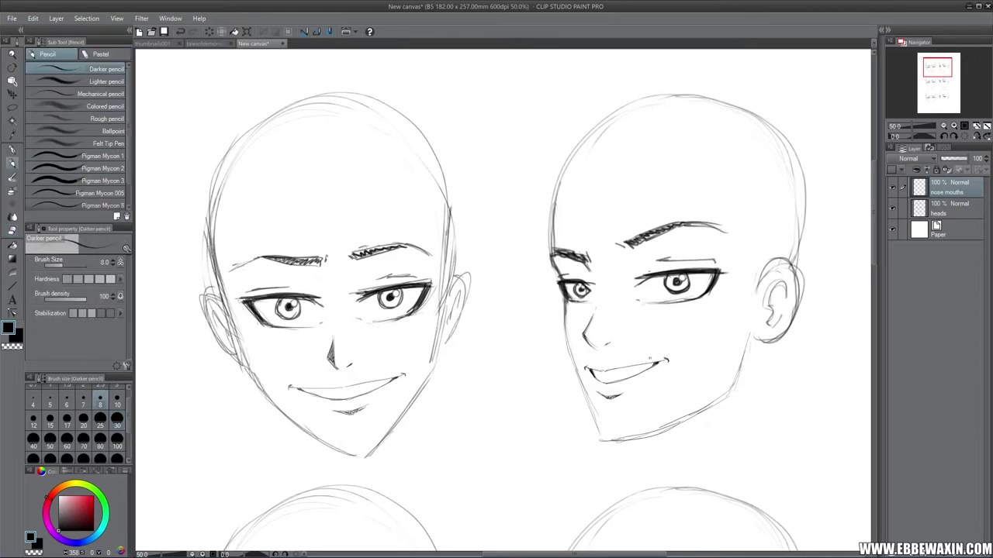
Try adding upper and lower lip contours around the right head's grin
left_click_drag(653, 361, 611, 362)
left_click_drag(591, 380, 599, 394)
key("ctrl+z")
key("ctrl+z")
key("ctrl+z")
Draw two short nostril marks as the nose of the left head in the middle row
left_click_drag(940, 69, 941, 86)
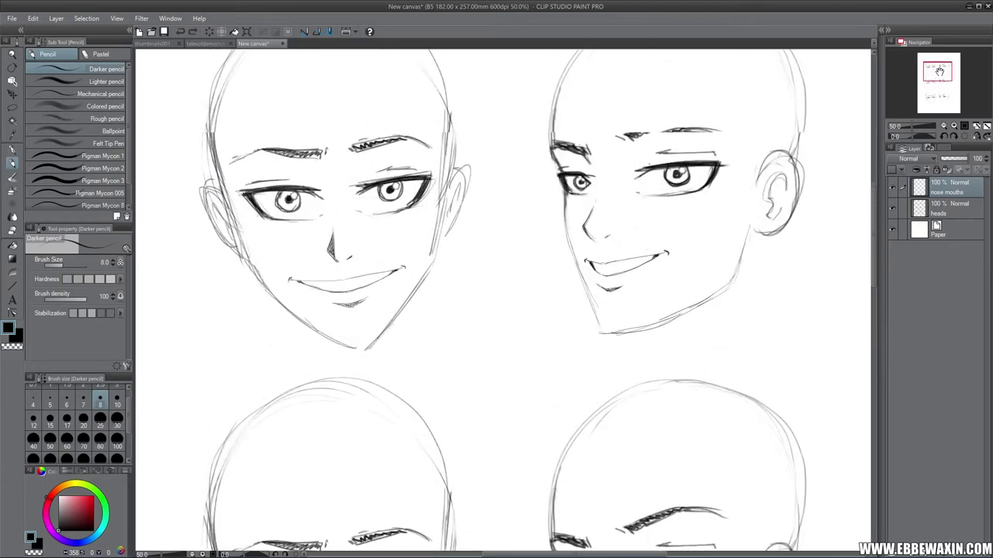
left_click_drag(936, 74, 936, 72)
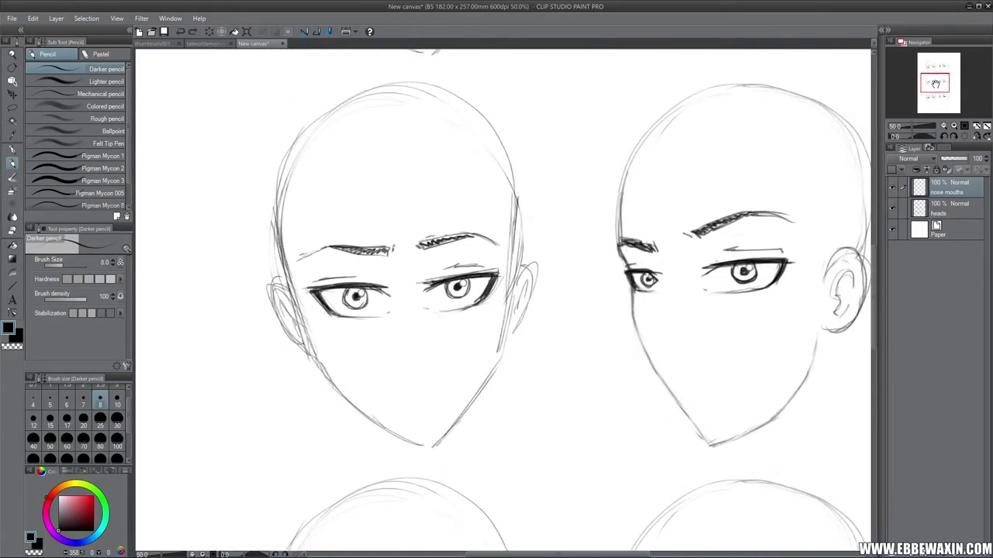
left_click_drag(937, 78, 937, 84)
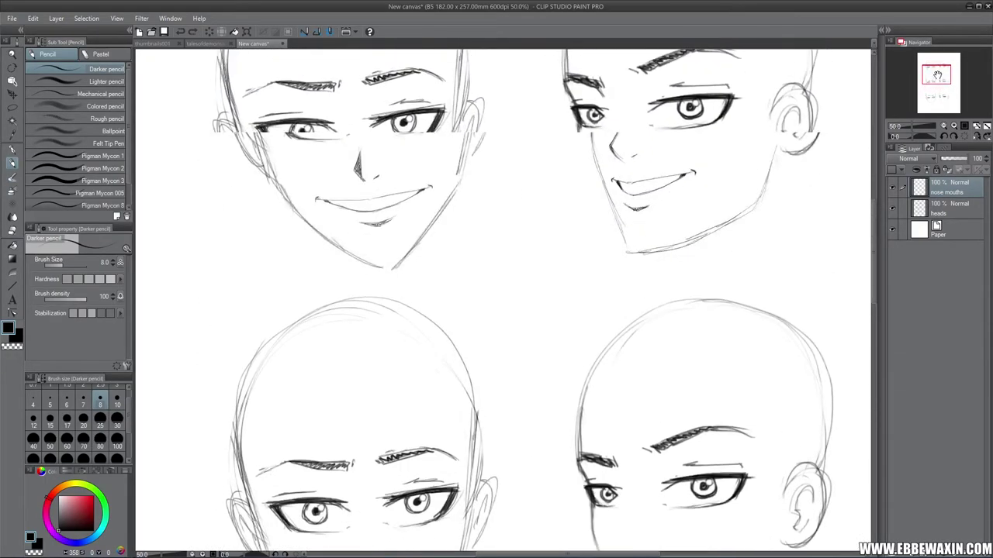
left_click_drag(937, 76, 935, 70)
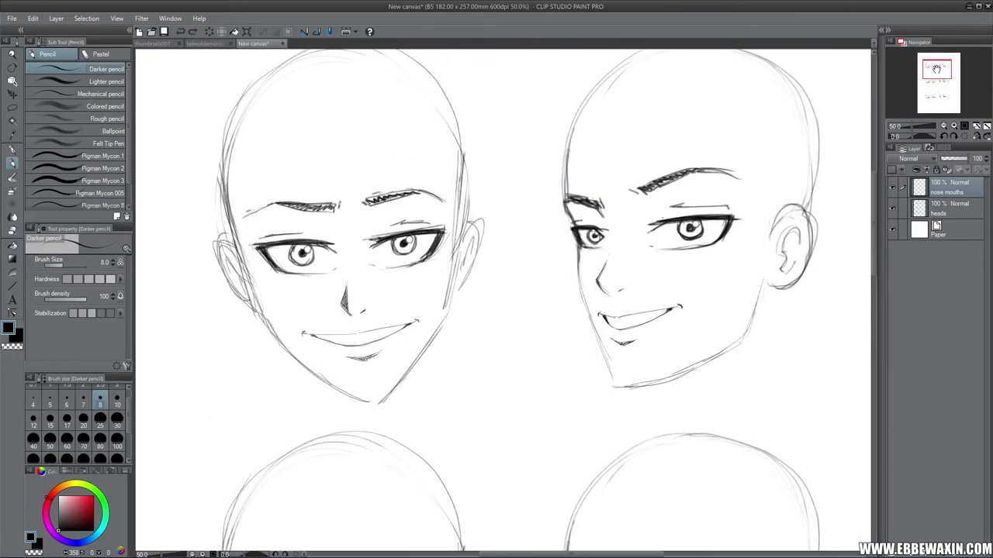
left_click_drag(360, 308, 363, 304)
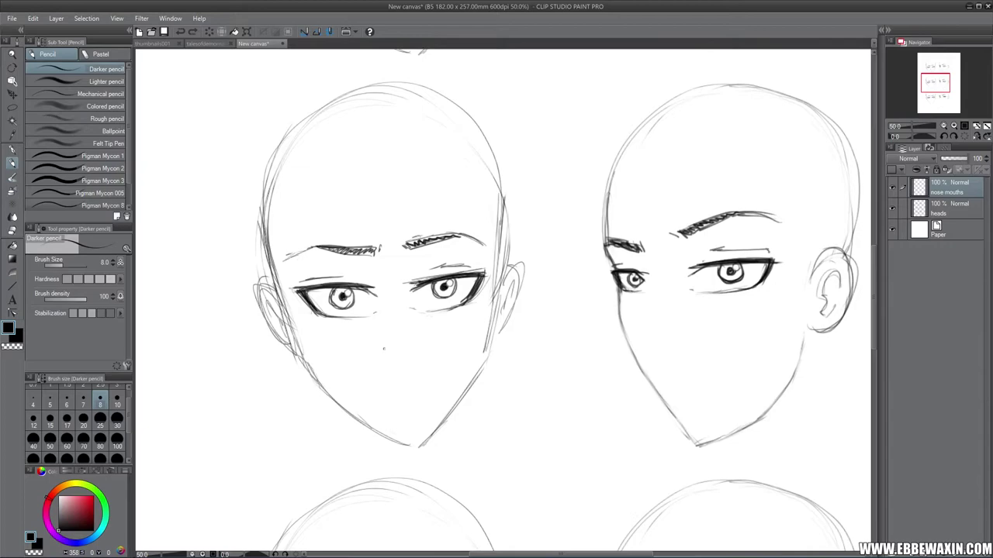
left_click_drag(399, 344, 402, 349)
Lasso the nostril drawing, adjust its position slightly and clear the selection
left_click(13, 107)
mouse_move(394, 326)
left_mouse_down()
mouse_move(378, 332)
mouse_move(419, 341)
mouse_move(394, 329)
mouse_move(413, 350)
left_mouse_up()
left_click(12, 93)
key("m")
key("ctrl+d")
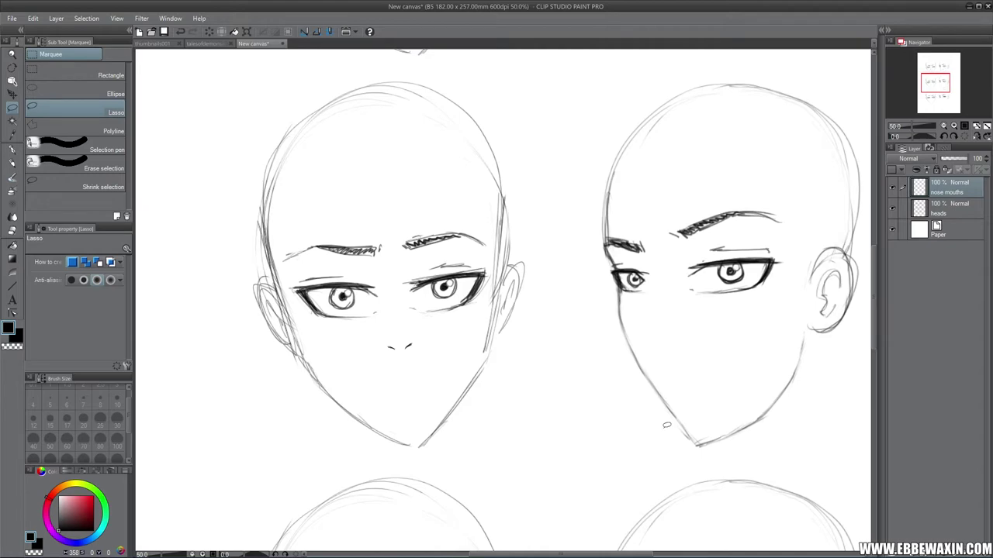
Try several slanted mouth lines below the nostrils with the Darker pencil
left_click(13, 163)
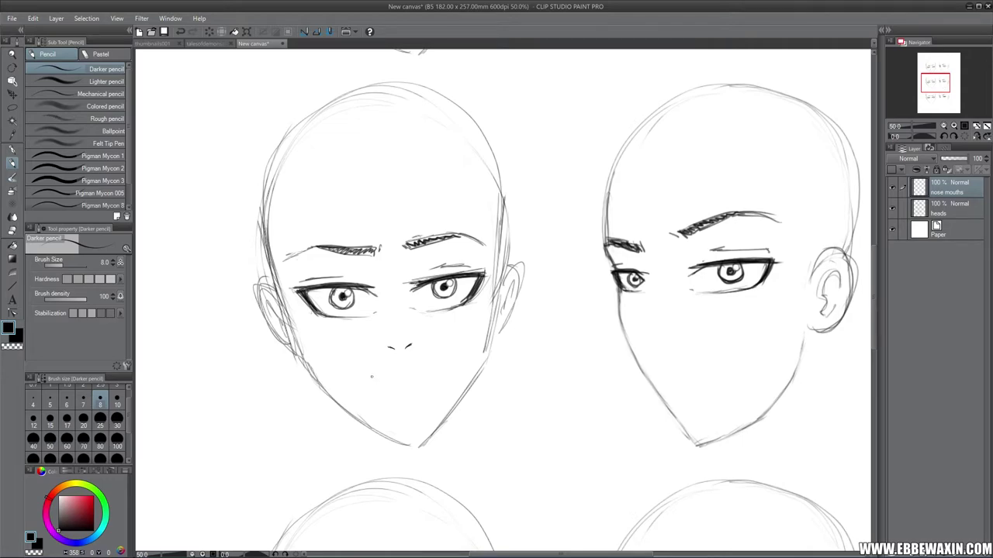
left_click_drag(373, 377, 449, 364)
key("ctrl+z")
left_click_drag(375, 379, 447, 372)
key("ctrl+z")
left_click_drag(373, 379, 447, 369)
key("ctrl+z")
left_click_drag(363, 379, 445, 369)
key("ctrl+z")
Draw a slanted, downturned mouth line below the nostrils and a short shaded lower lip beneath it
left_click_drag(367, 384, 448, 366)
left_click_drag(425, 380, 394, 388)
Hand-letter "HMPH!" beside the pouting head's cheek
mouse_move(500, 357)
left_mouse_down()
mouse_move(501, 369)
mouse_move(526, 358)
left_mouse_up()
left_click_drag(529, 356, 535, 360)
left_click_drag(537, 354, 537, 369)
left_click_drag(546, 349, 544, 360)
left_click(544, 365)
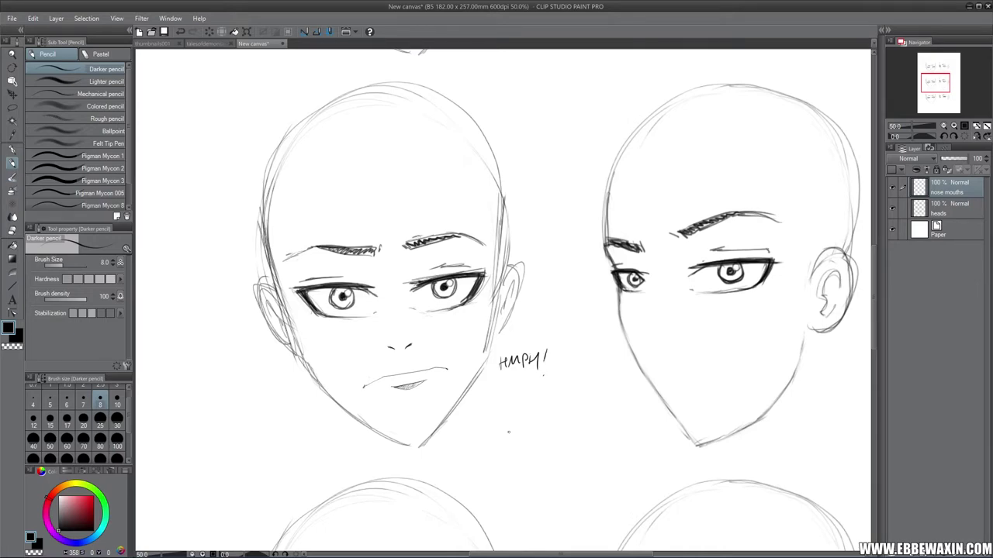
Undo the "HMPH!" lettering
key("ctrl+z")
key("ctrl+z")
key("ctrl+z")
key("ctrl+z")
key("ctrl+z")
key("ctrl+z")
key("ctrl+z")
key("ctrl+z")
key("ctrl+z")
Add a short inner-brow crease and two small nostril marks to the right head in the middle row
left_click_drag(935, 83, 939, 83)
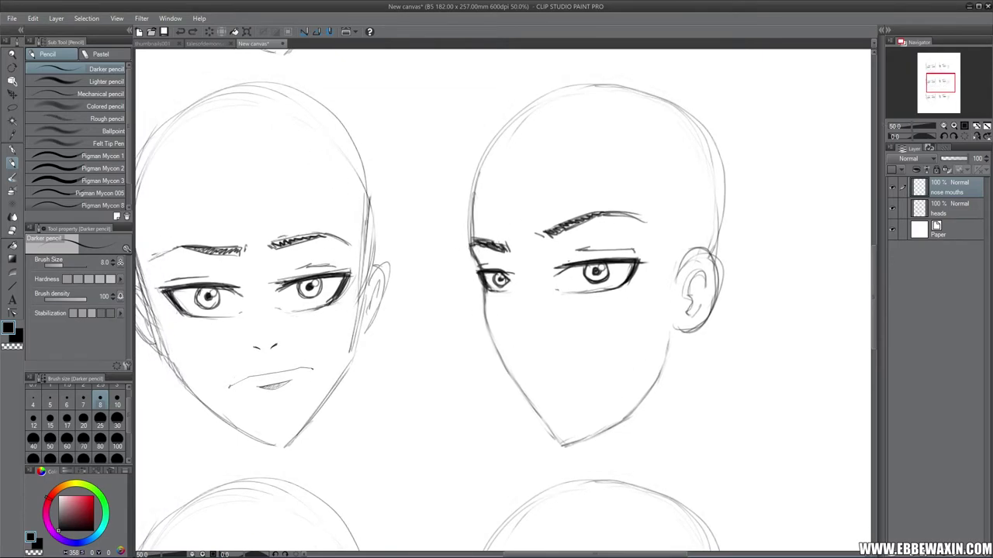
left_click_drag(500, 251, 510, 258)
left_click_drag(508, 336, 515, 343)
Erase the middle-row right head's cheek and jaw contour on the heads layer with the Cy Eraser at size 80
left_click(945, 209)
left_click(13, 230)
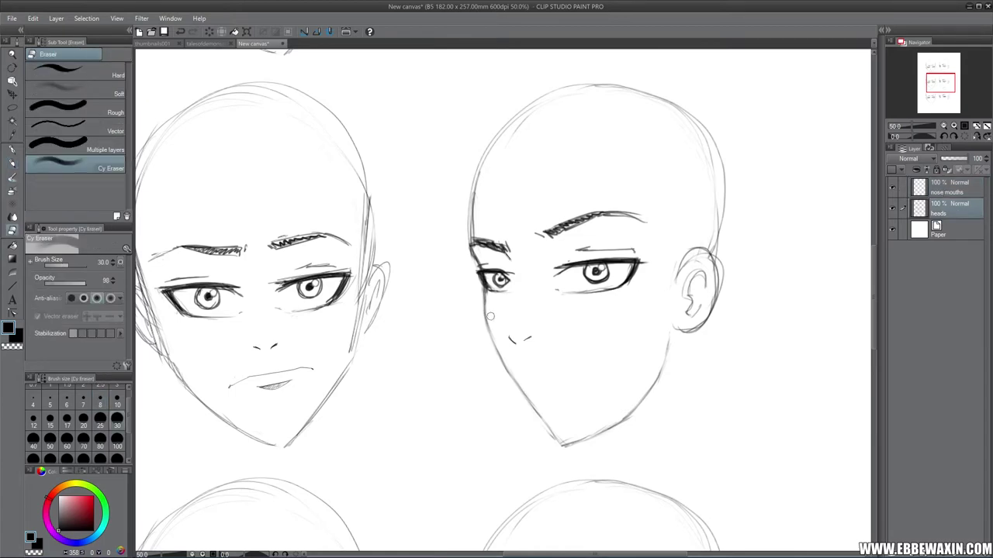
mouse_move(485, 314)
left_mouse_down()
mouse_move(511, 383)
mouse_move(570, 442)
mouse_move(584, 443)
mouse_move(667, 341)
left_mouse_up()
left_click(100, 438)
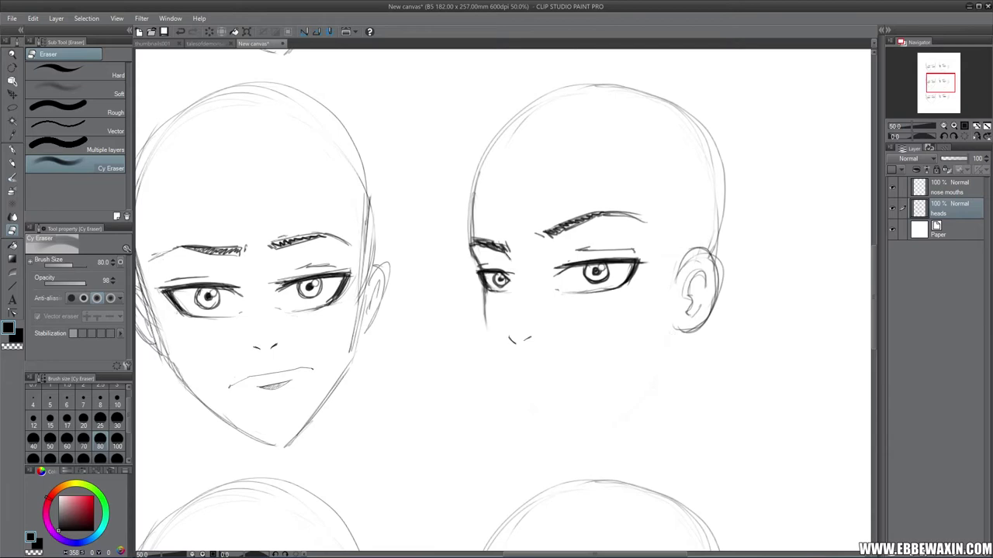
Redraw this head's cheek, chin and jaw with the Darker pencil and clean up the chin corner with the Cy Eraser
left_click(13, 164)
mouse_move(485, 293)
left_mouse_down()
mouse_move(487, 343)
mouse_move(520, 430)
left_mouse_up()
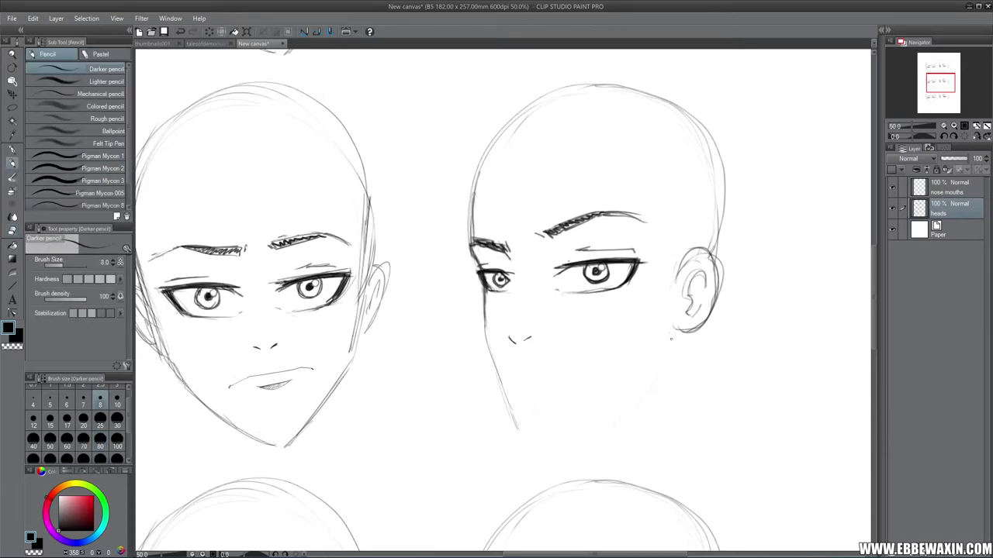
mouse_move(671, 338)
left_mouse_down()
mouse_move(662, 375)
mouse_move(572, 431)
mouse_move(515, 439)
mouse_move(650, 392)
left_mouse_up()
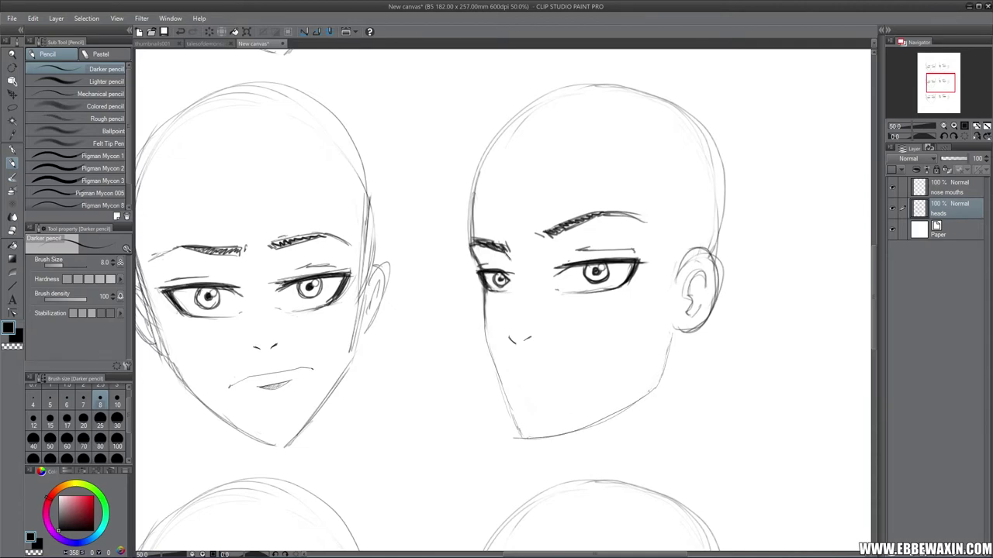
left_click(12, 231)
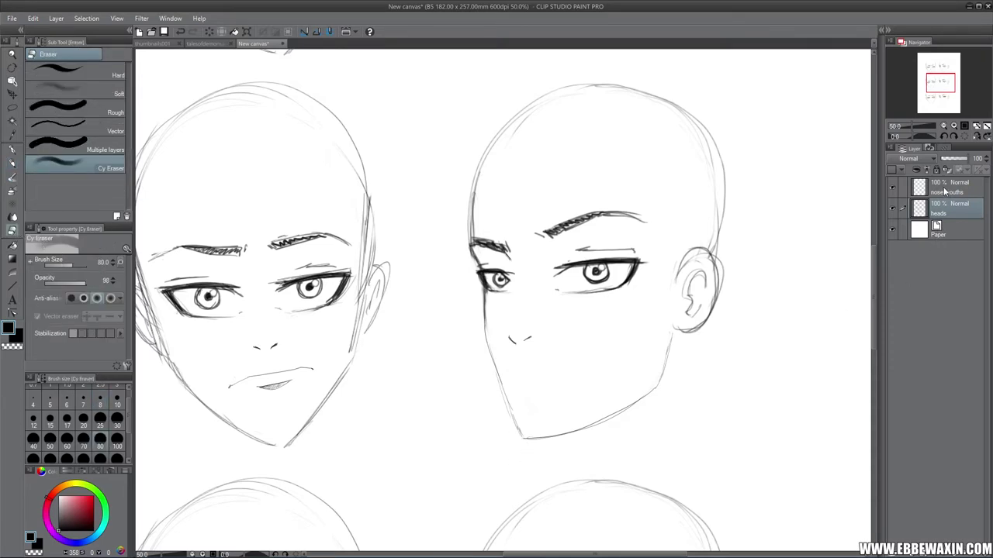
Draw a mouth with a short lower-lip mark on the middle-row right head using the Darker pencil on the nose mouths layer
left_click(942, 190)
left_click(13, 164)
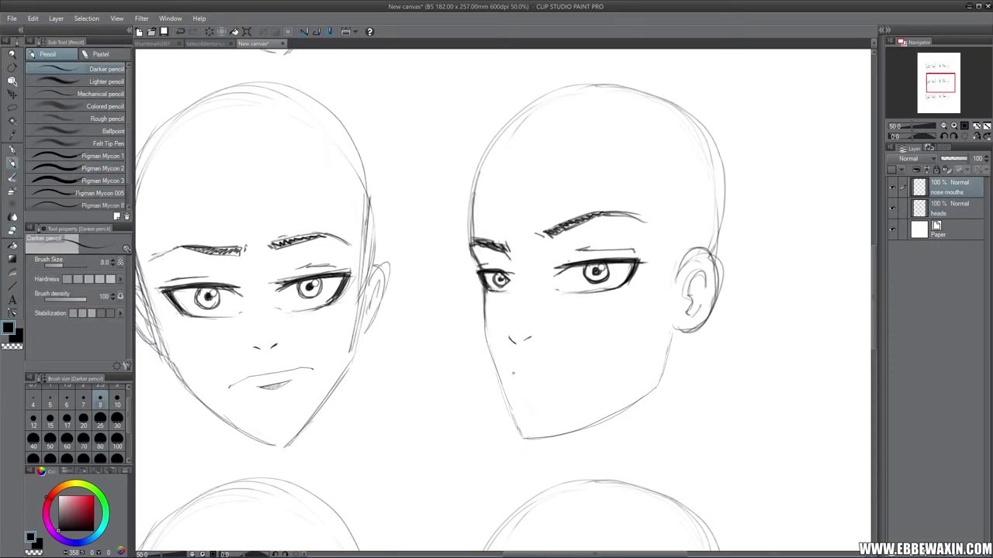
left_click_drag(510, 373, 559, 361)
left_click_drag(521, 381, 541, 376)
Sketch a small nose tip with a shaded underside on the left head in the bottom row
left_click_drag(944, 77, 939, 100)
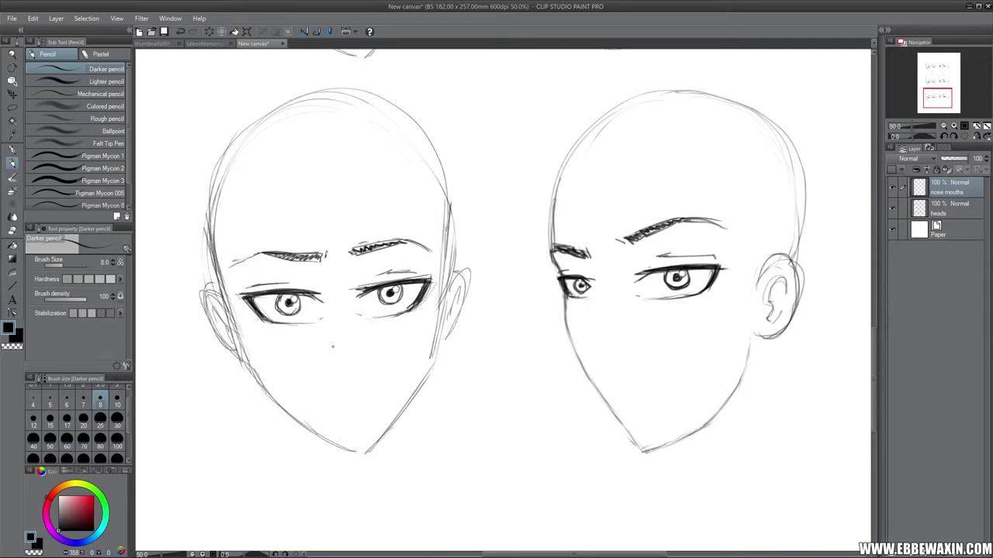
left_click_drag(346, 345, 333, 350)
left_click_drag(344, 347, 342, 355)
Add nose bridge lines running up to both inner brows, cleaning up around the nose with the Cy Eraser at size 30
left_click_drag(314, 262, 345, 349)
key("e")
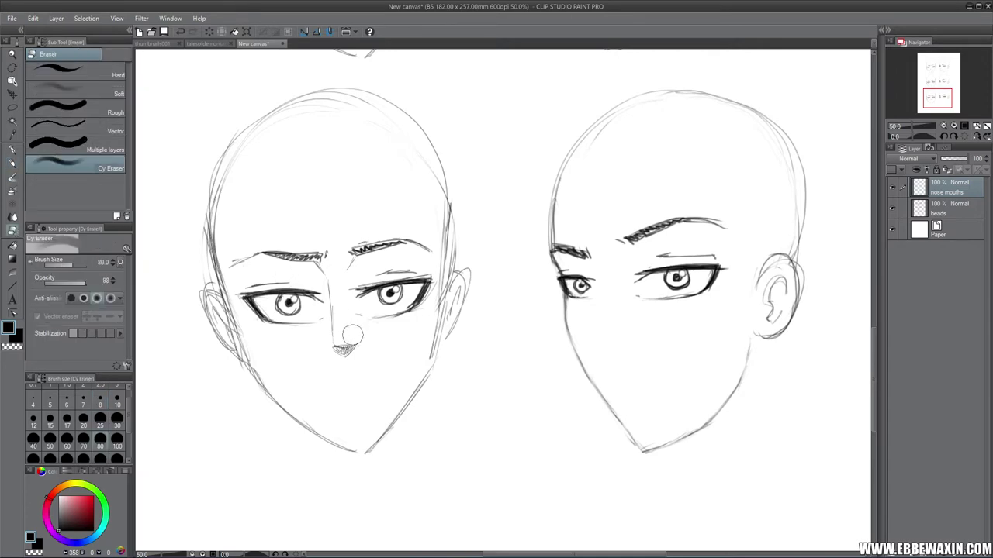
left_click(118, 420)
left_click_drag(344, 344, 344, 343)
key("p")
mouse_move(343, 278)
left_mouse_down()
mouse_move(354, 346)
mouse_move(331, 348)
mouse_move(358, 347)
mouse_move(344, 356)
left_mouse_up()
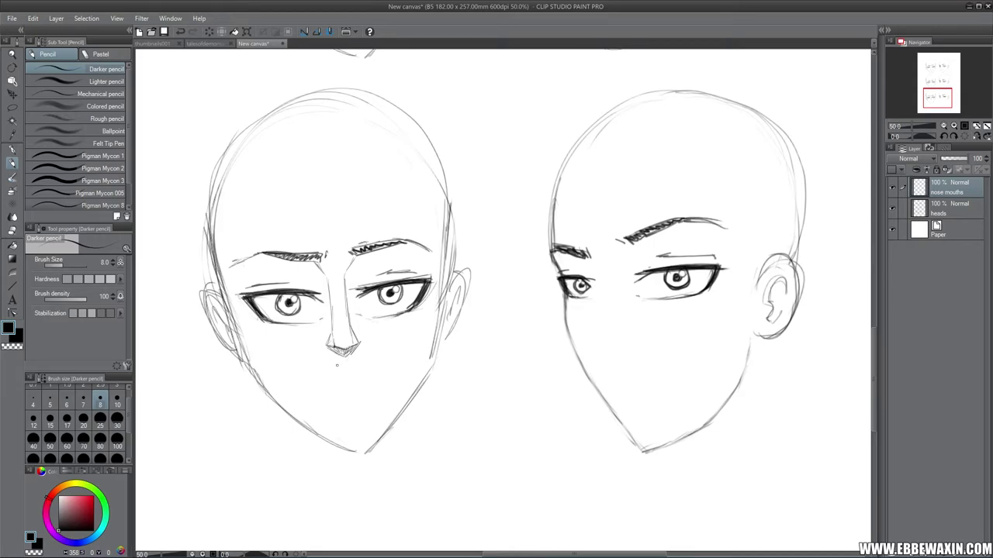
Erase both nose bridge lines with the Cy Eraser at size 60, keeping the shaded nose tip
left_click(13, 230)
left_click(67, 438)
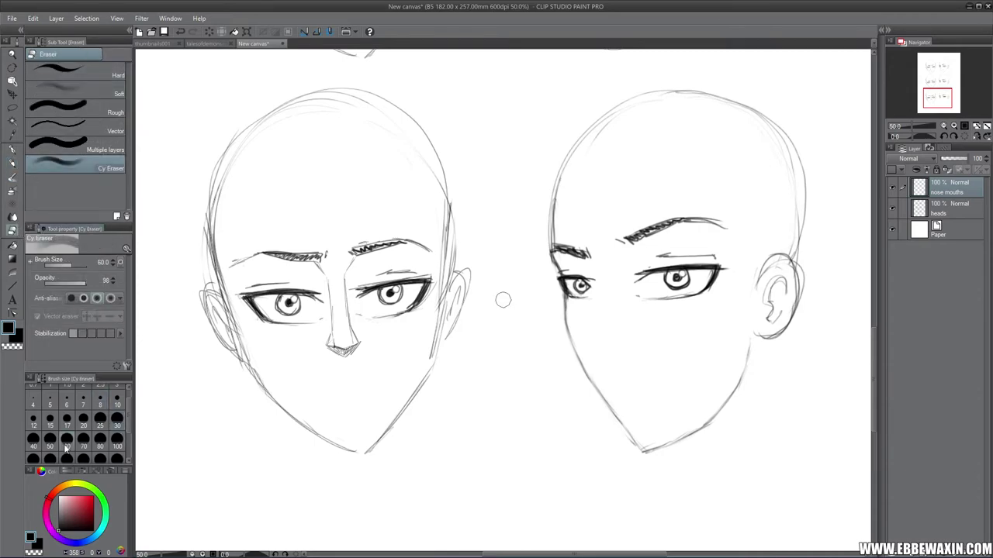
mouse_move(329, 287)
left_mouse_down()
mouse_move(324, 268)
mouse_move(341, 289)
mouse_move(332, 358)
mouse_move(357, 332)
mouse_move(351, 355)
left_mouse_up()
Draw an open mouth with a dark shaded corner, an upper-lip line and a lower-lip mark on the bottom-row left head
left_click(13, 163)
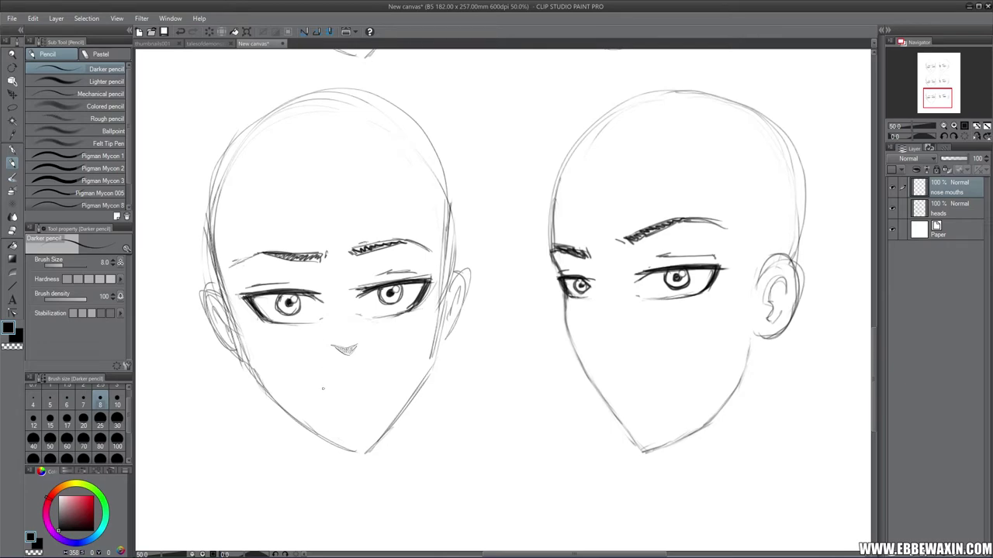
mouse_move(322, 389)
left_mouse_down()
mouse_move(349, 373)
mouse_move(376, 375)
mouse_move(335, 387)
mouse_move(381, 386)
mouse_move(349, 399)
mouse_move(347, 374)
mouse_move(355, 399)
mouse_move(382, 382)
left_mouse_up()
left_click_drag(353, 400, 379, 390)
left_click_drag(343, 379, 368, 374)
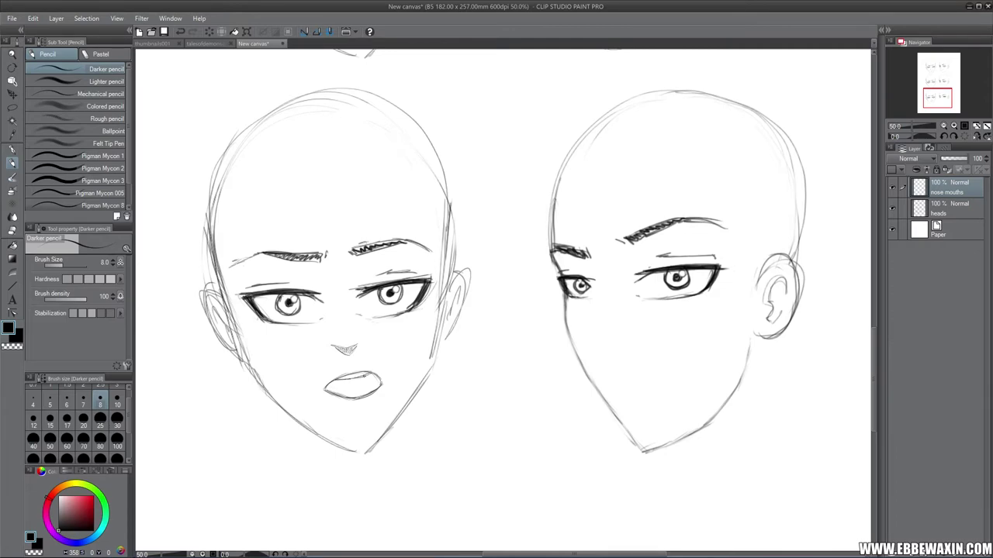
left_click_drag(362, 376, 377, 387)
left_click_drag(367, 374, 379, 382)
left_click_drag(371, 379, 380, 385)
left_click_drag(348, 408, 357, 409)
left_click_drag(353, 411, 367, 404)
left_click_drag(334, 375, 343, 367)
left_click_drag(345, 406, 354, 411)
Erase the mouth's corner shading and upper-lip line with the Cy Eraser at size 30, and re-shade the upper inside with the Darker pencil
left_click(13, 230)
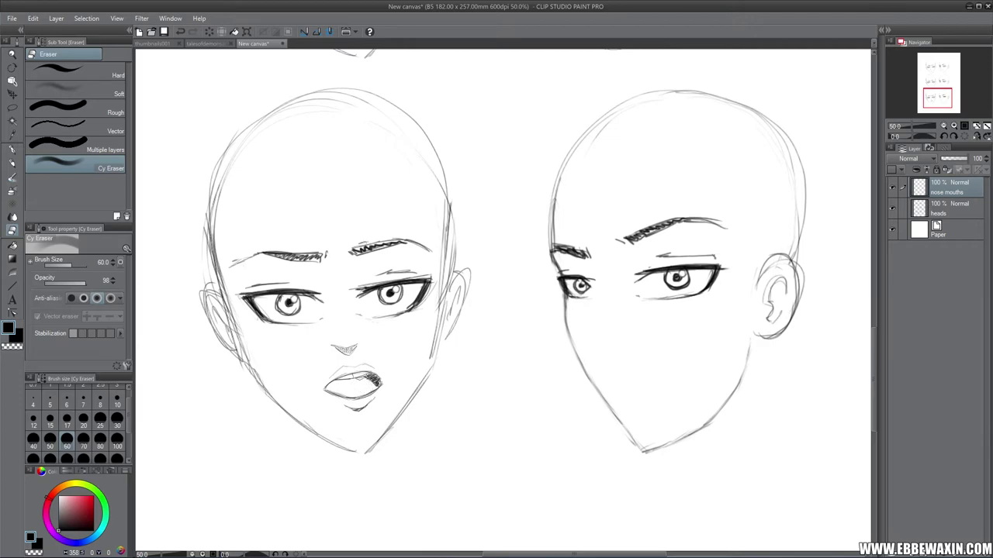
left_click(116, 419)
mouse_move(365, 407)
left_mouse_down()
mouse_move(378, 397)
mouse_move(350, 405)
mouse_move(375, 382)
left_mouse_up()
left_click(12, 162)
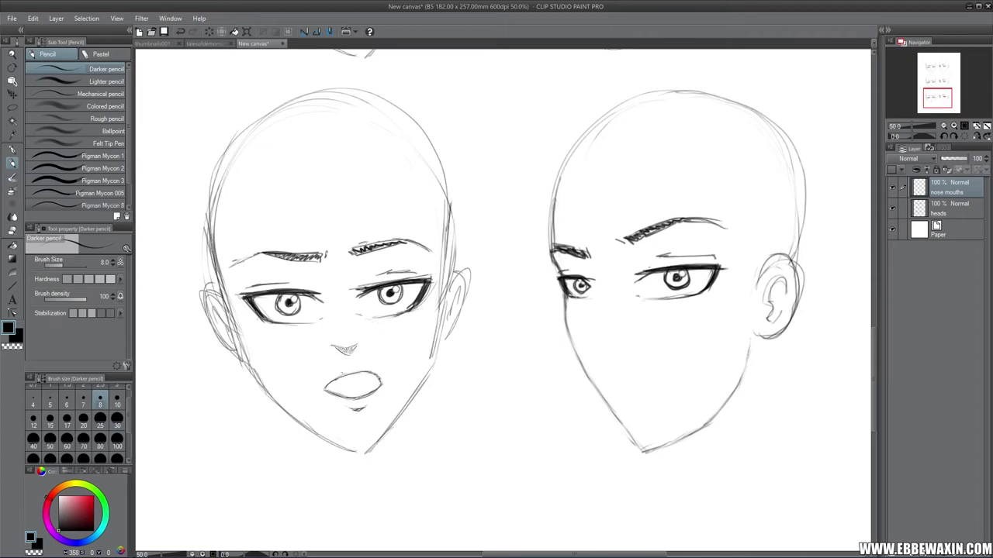
mouse_move(341, 380)
left_mouse_down()
mouse_move(379, 380)
mouse_move(360, 373)
mouse_move(382, 385)
left_mouse_up()
Erase this mouth with the Cy Eraser at size 100 and draw a rounder, wide-open mouth with a hatched upper part
left_click(13, 231)
left_click(117, 439)
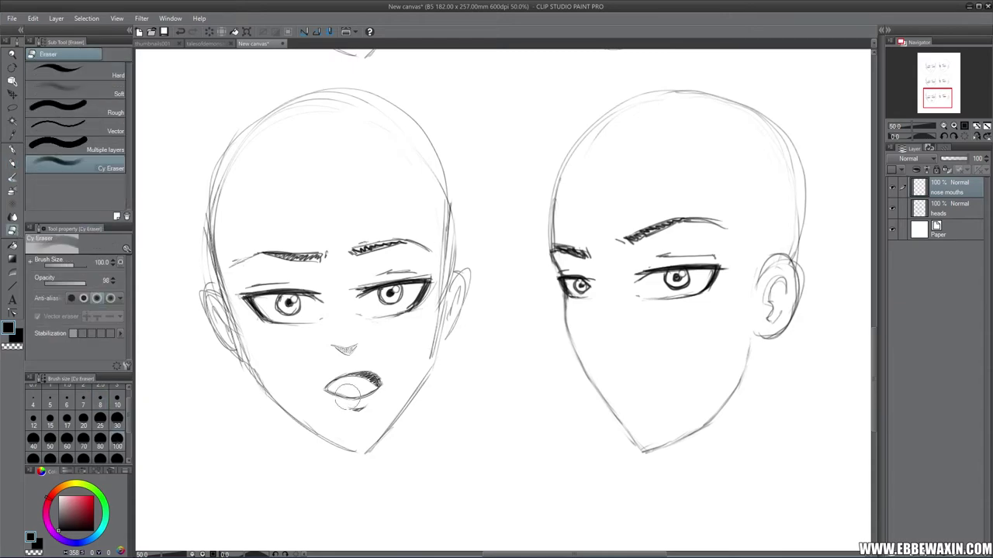
mouse_move(348, 390)
left_mouse_down()
mouse_move(341, 397)
mouse_move(373, 384)
mouse_move(330, 383)
mouse_move(370, 369)
mouse_move(376, 392)
mouse_move(343, 414)
mouse_move(371, 406)
mouse_move(358, 415)
mouse_move(331, 396)
mouse_move(349, 388)
mouse_move(377, 395)
mouse_move(344, 375)
mouse_move(364, 368)
mouse_move(376, 385)
mouse_move(368, 372)
left_mouse_up()
left_click(13, 166)
left_click_drag(360, 388, 371, 378)
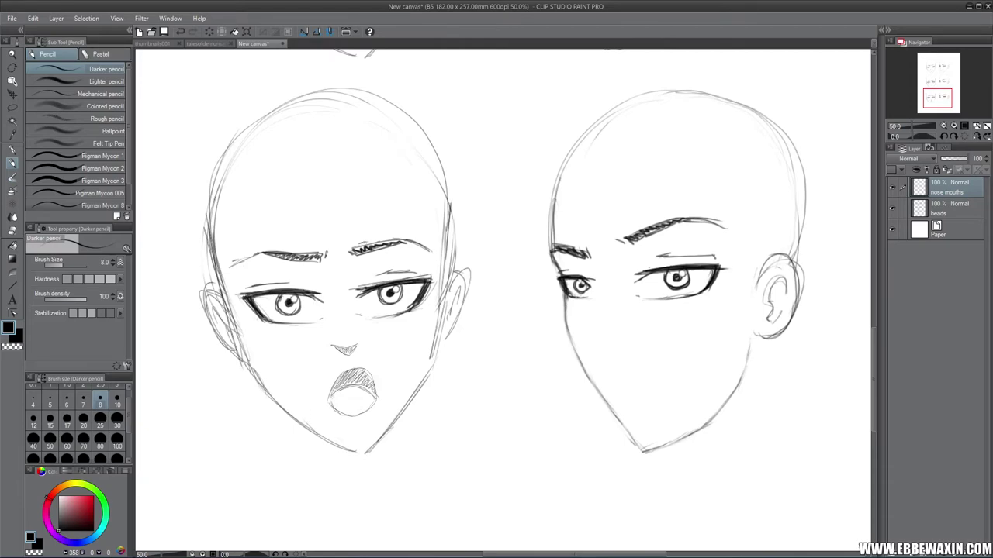
Add a new layer above heads and paint over the bottom-row left head's eyes in white with the Darker pencil at size 100
left_click(942, 208)
key("ctrl+shift+n")
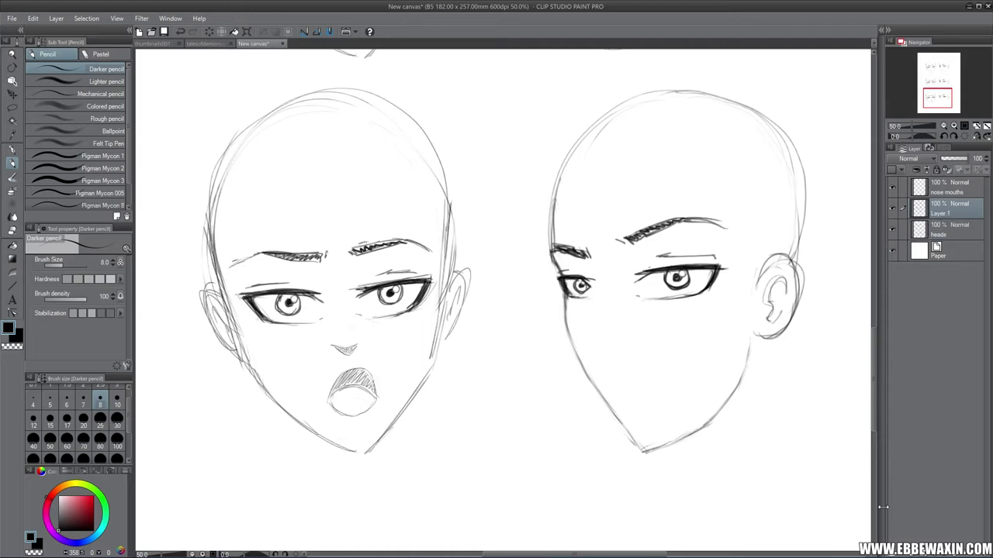
left_click(19, 340)
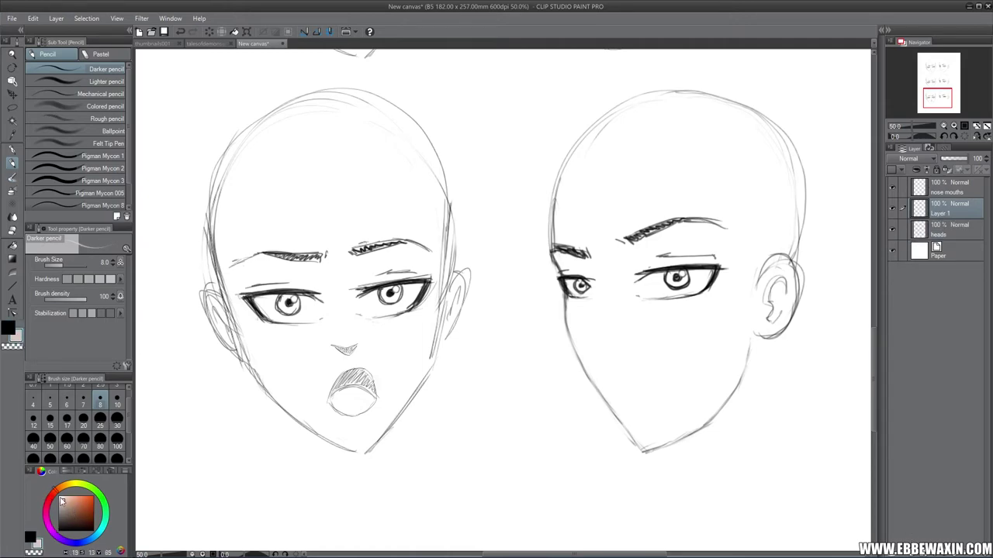
left_click(59, 496)
left_click(117, 420)
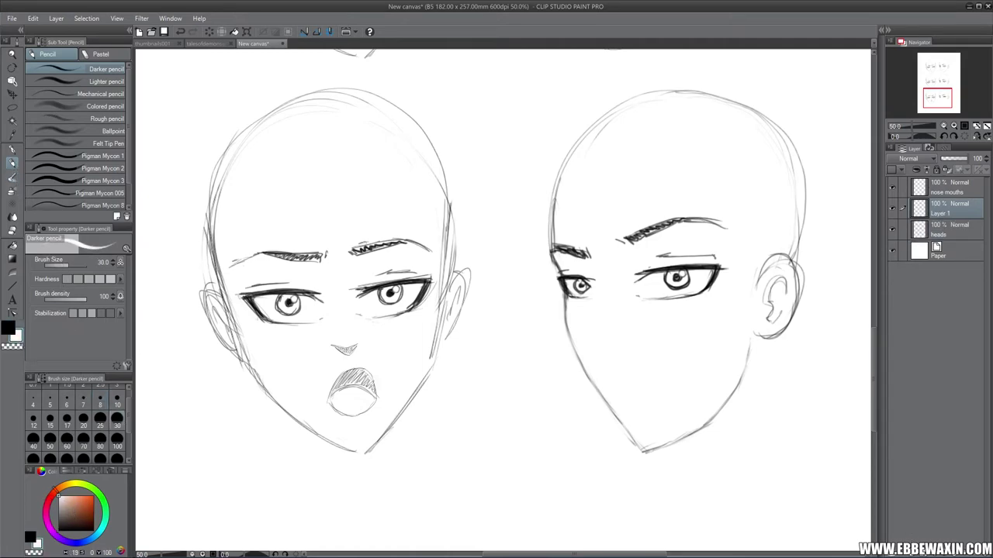
left_click(118, 446)
mouse_move(257, 306)
left_mouse_down()
mouse_move(273, 284)
mouse_move(300, 312)
mouse_move(309, 299)
mouse_move(318, 316)
mouse_move(320, 297)
mouse_move(257, 314)
mouse_move(241, 292)
mouse_move(262, 294)
mouse_move(267, 317)
mouse_move(274, 285)
mouse_move(303, 314)
mouse_move(315, 301)
mouse_move(361, 297)
mouse_move(366, 322)
mouse_move(379, 278)
mouse_move(408, 310)
mouse_move(425, 279)
mouse_move(410, 304)
mouse_move(365, 287)
left_mouse_up()
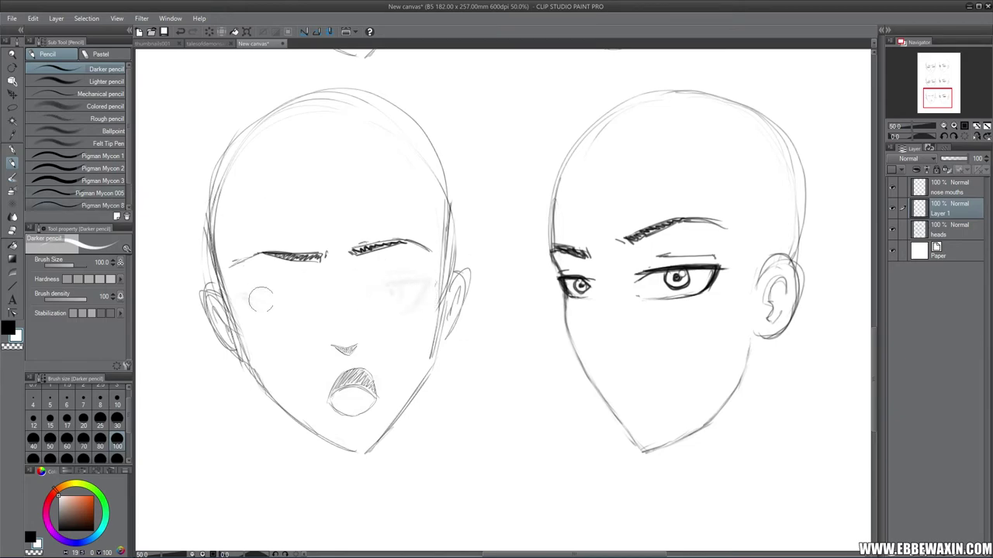
Draw two large round eyes with tiny pupils and short outer creases in black with the Darker pencil at size 8
left_click(11, 327)
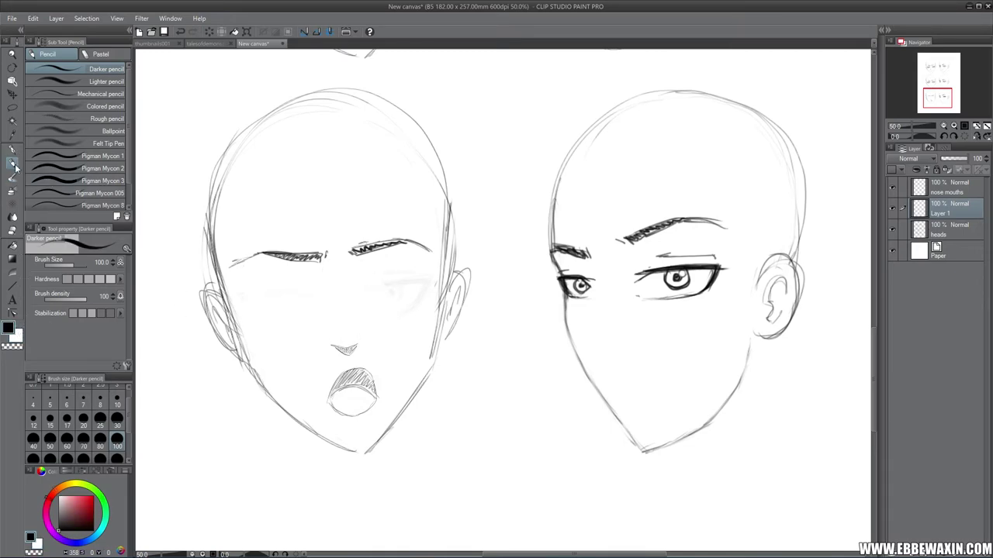
left_click(100, 399)
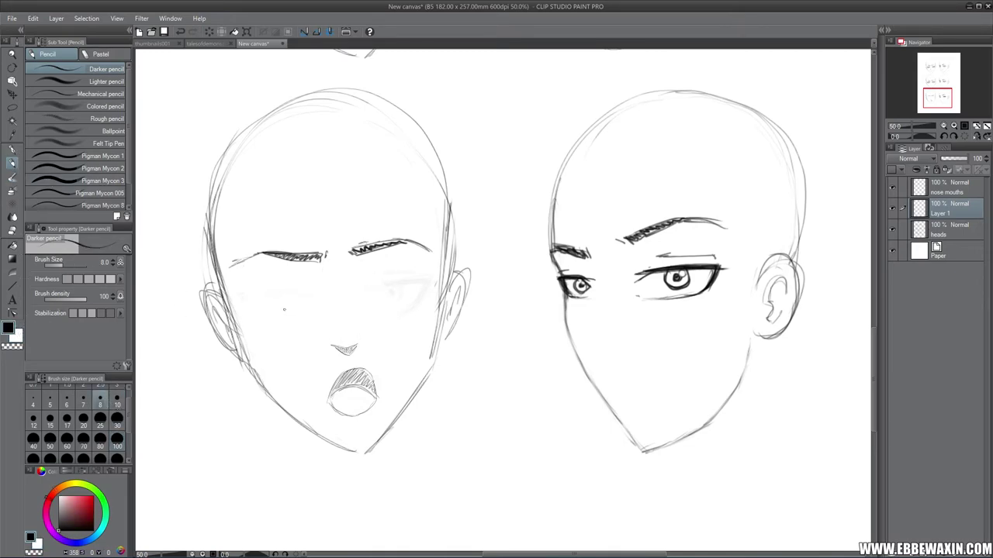
left_click_drag(280, 270, 292, 328)
mouse_move(271, 289)
left_mouse_down()
mouse_move(311, 268)
mouse_move(321, 278)
mouse_move(301, 268)
mouse_move(321, 278)
mouse_move(325, 329)
left_mouse_up()
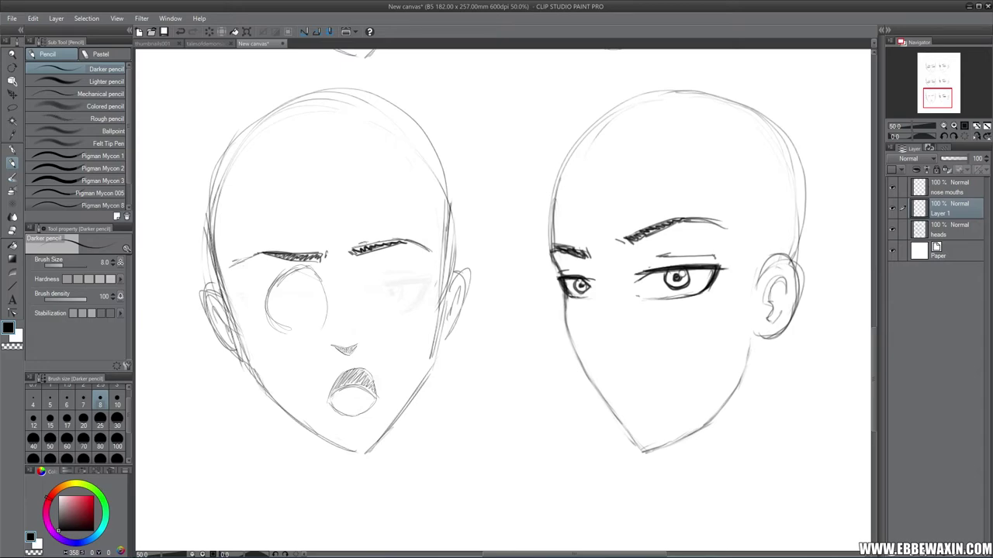
mouse_move(268, 313)
left_mouse_down()
mouse_move(313, 333)
mouse_move(325, 322)
mouse_move(298, 297)
left_mouse_up()
mouse_move(381, 260)
left_mouse_down()
mouse_move(366, 318)
mouse_move(371, 268)
mouse_move(411, 259)
mouse_move(423, 293)
mouse_move(403, 328)
left_mouse_up()
mouse_move(367, 308)
left_mouse_down()
mouse_move(371, 323)
mouse_move(414, 328)
left_mouse_up()
mouse_move(412, 274)
left_mouse_down()
mouse_move(423, 293)
mouse_move(388, 329)
left_mouse_up()
left_click_drag(392, 287, 394, 291)
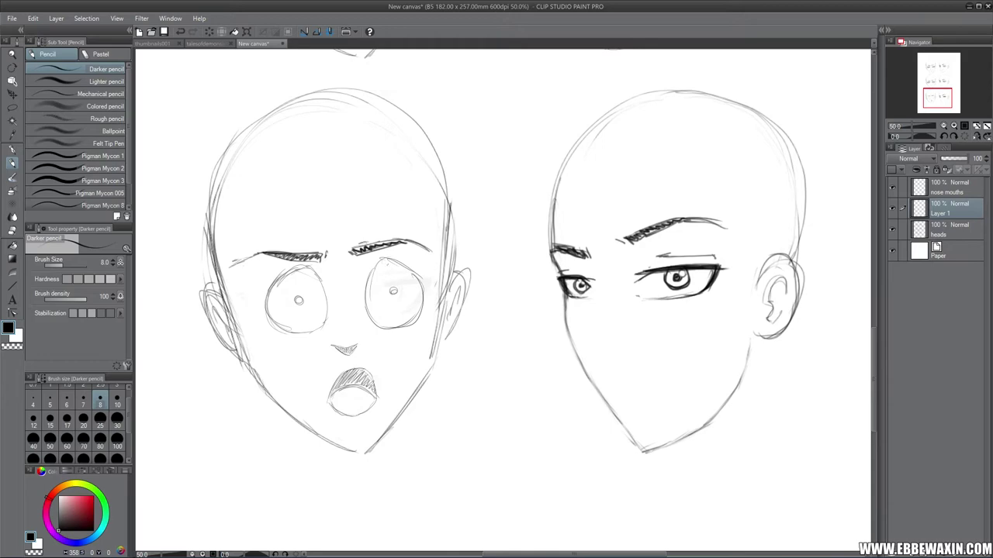
mouse_move(385, 262)
left_mouse_down()
mouse_move(399, 328)
mouse_move(421, 301)
left_mouse_up()
left_click_drag(257, 309, 262, 325)
left_click_drag(427, 309, 420, 326)
Paint over both eyebrows in white with the Darker pencil at size 100, and delete the temporary layer with the surprised eyes
left_click(17, 338)
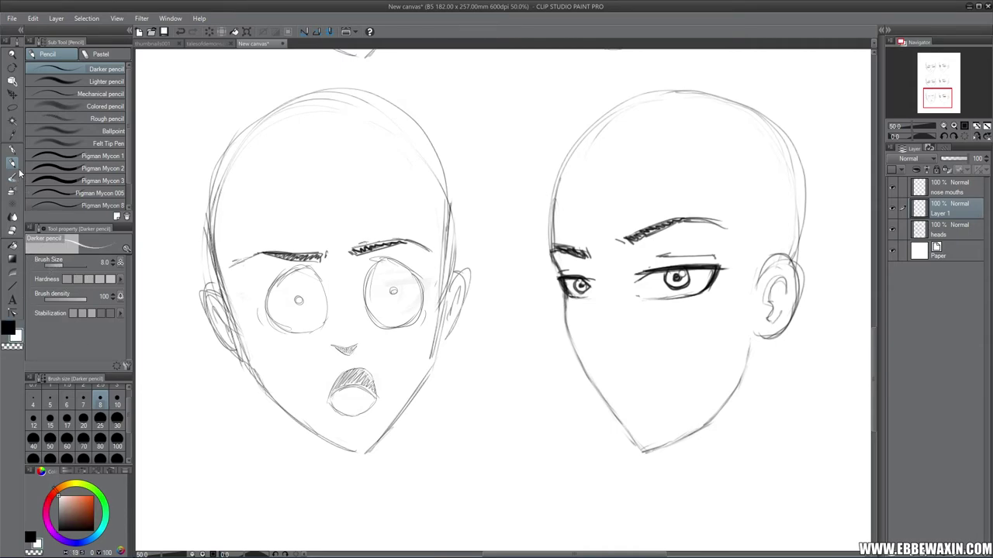
left_click(117, 419)
mouse_move(267, 250)
left_mouse_down()
mouse_move(317, 258)
mouse_move(325, 255)
mouse_move(293, 256)
mouse_move(371, 245)
mouse_move(363, 237)
left_mouse_up()
left_click(117, 439)
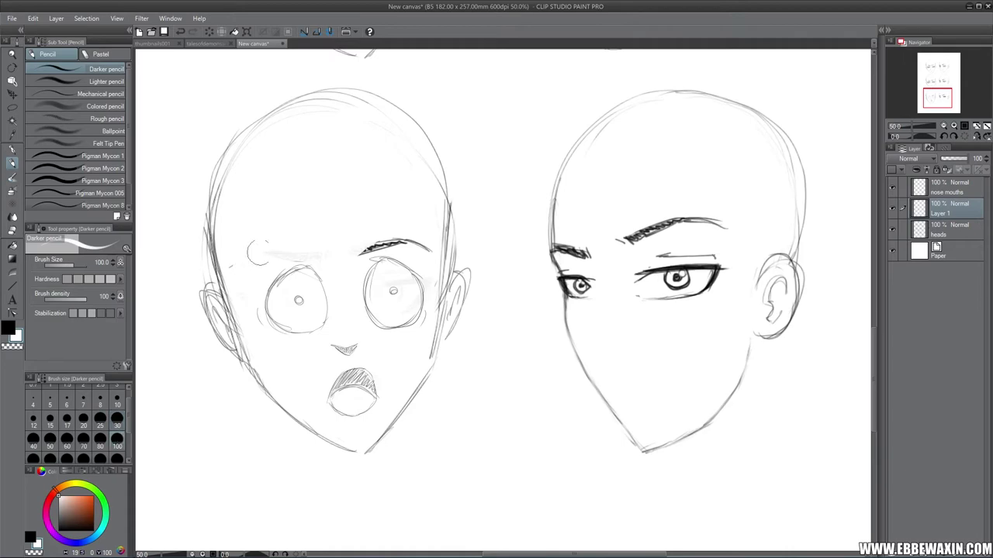
mouse_move(356, 251)
left_mouse_down()
mouse_move(431, 246)
mouse_move(411, 233)
left_mouse_up()
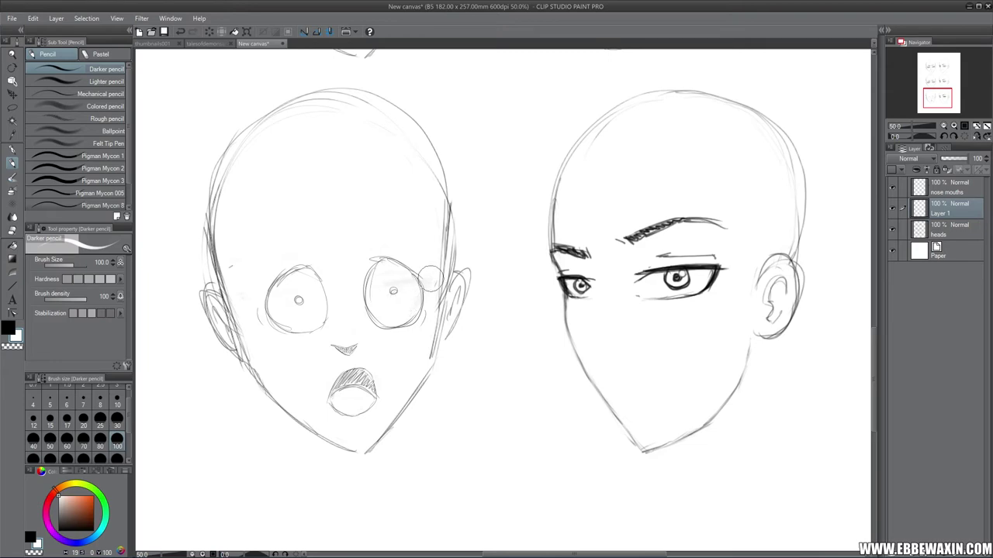
left_click_drag(948, 211, 982, 540)
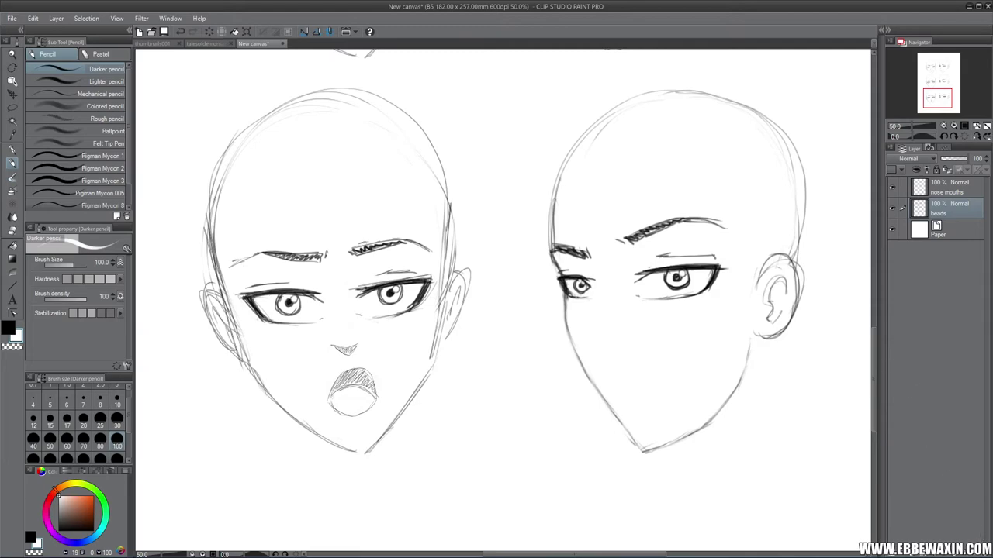
Remove the wide-open mouth from the bottom-row left head on the nose mouths layer
left_click(948, 187)
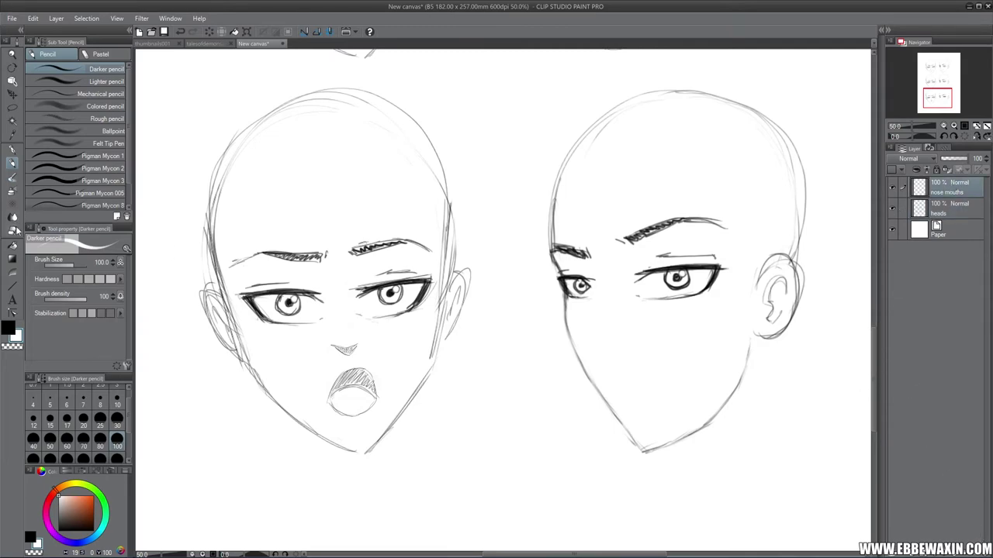
left_click(17, 230)
mouse_move(353, 384)
left_mouse_down()
mouse_move(346, 396)
mouse_move(353, 379)
mouse_move(371, 403)
left_mouse_up()
Draw a slightly open mouth with a darkened upper edge and a lower-lip mark in black with the Darker pencil at size 8
left_click(13, 164)
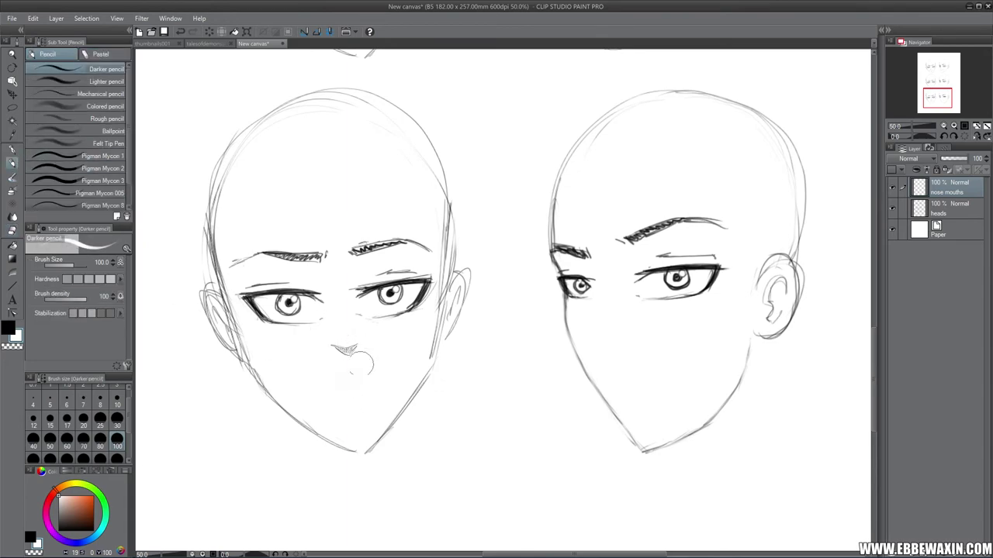
key("x")
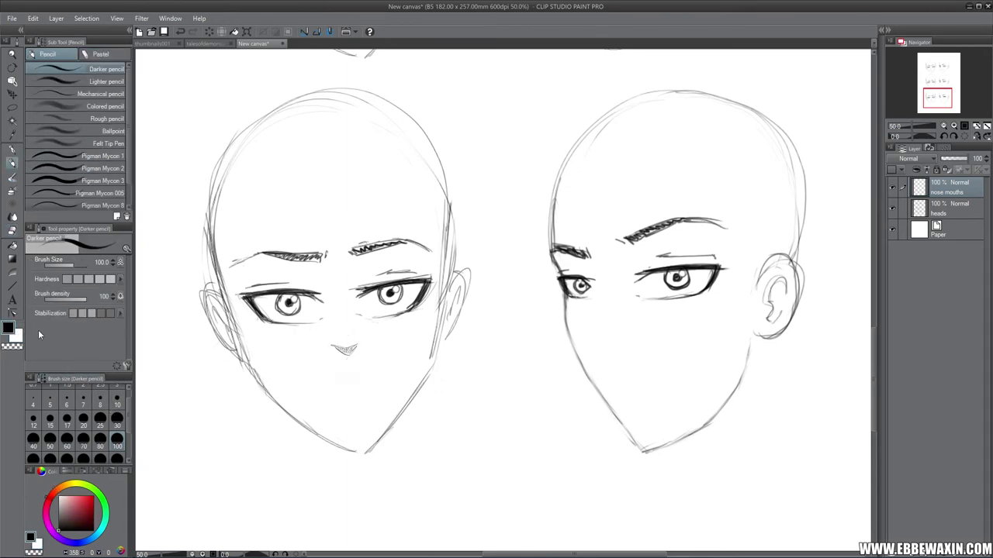
left_click(99, 399)
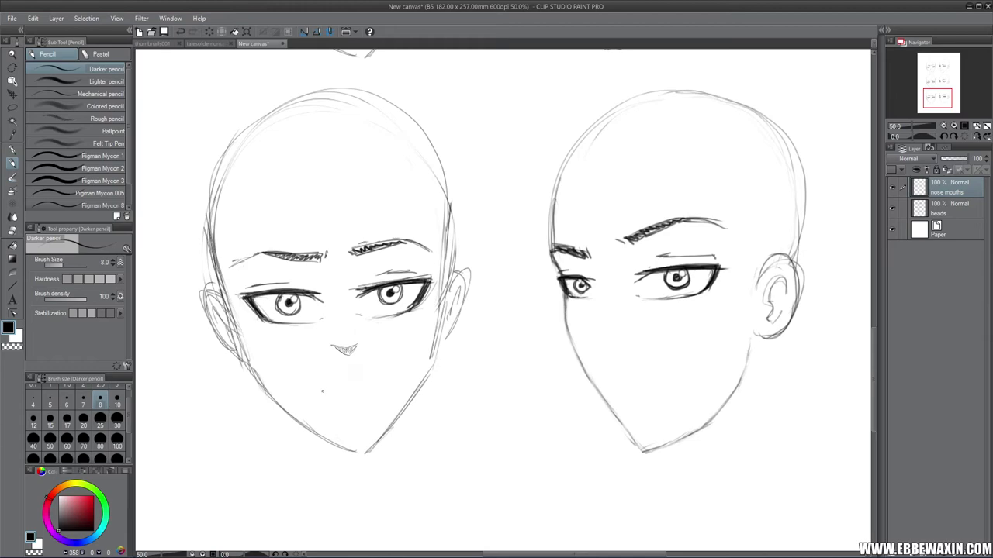
left_click_drag(317, 387, 379, 377)
mouse_move(322, 393)
left_mouse_down()
mouse_move(367, 397)
mouse_move(382, 383)
left_mouse_up()
mouse_move(346, 397)
left_mouse_down()
mouse_move(321, 391)
mouse_move(331, 384)
left_mouse_up()
left_click_drag(335, 381, 374, 376)
left_click_drag(337, 382, 379, 377)
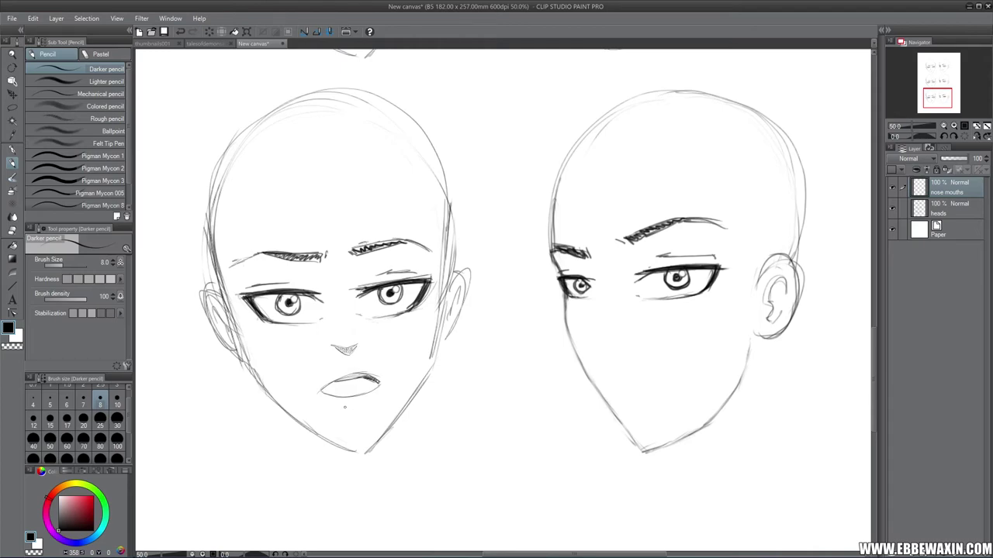
left_click_drag(345, 407, 364, 404)
Erase the bottom-row right head's cheek, chin and jaw contour on the heads layer with the Cy Eraser at size 100
left_click(950, 208)
left_click(13, 230)
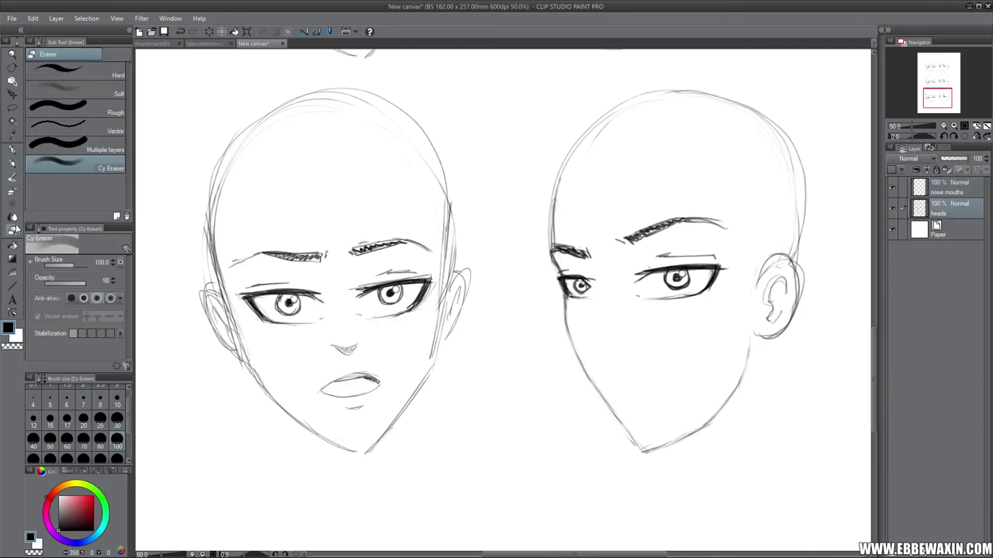
mouse_move(574, 329)
left_mouse_down()
mouse_move(581, 355)
mouse_move(580, 338)
mouse_move(650, 447)
mouse_move(674, 436)
mouse_move(742, 346)
left_mouse_up()
Redraw this head's cheek, chin and jaw contour with the Darker pencil at size 8, setting the chin farther forward
left_click(13, 164)
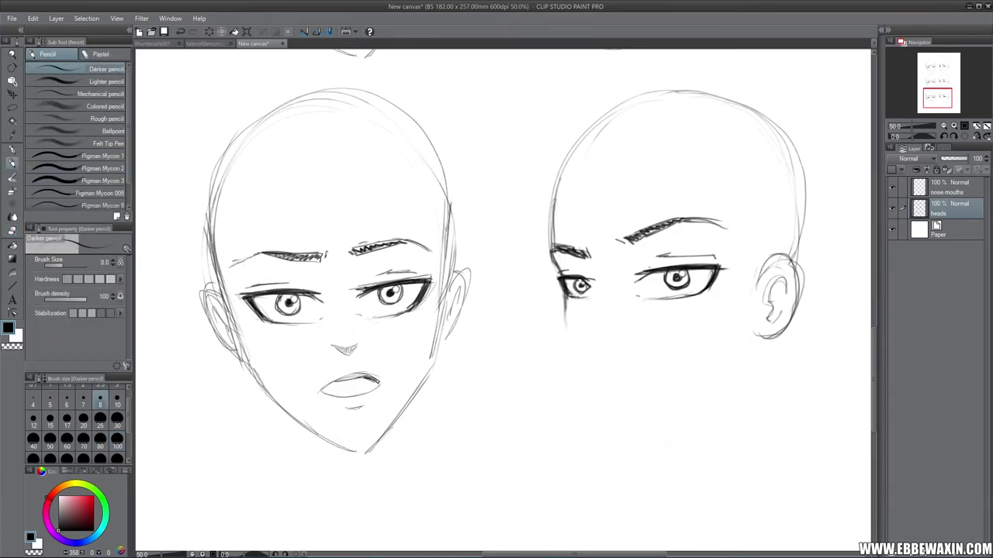
mouse_move(563, 305)
left_mouse_down()
mouse_move(565, 345)
mouse_move(596, 438)
left_mouse_up()
mouse_move(750, 337)
left_mouse_down()
mouse_move(743, 384)
mouse_move(649, 445)
left_mouse_up()
mouse_move(738, 391)
left_mouse_down()
mouse_move(671, 436)
mouse_move(608, 457)
mouse_move(584, 412)
left_mouse_up()
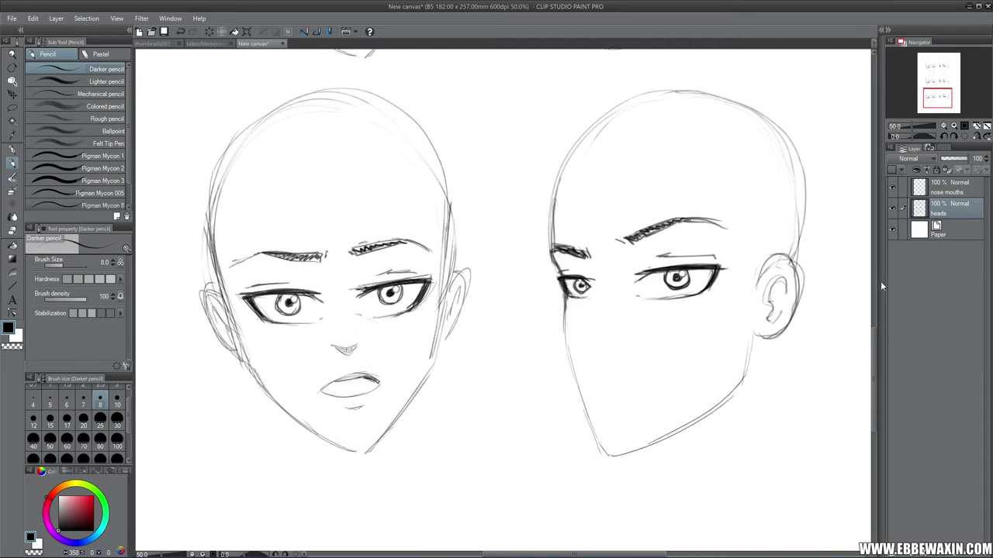
Draw a small nose with a shaded underside on the bottom-row right head on the nose mouths layer
left_click(951, 187)
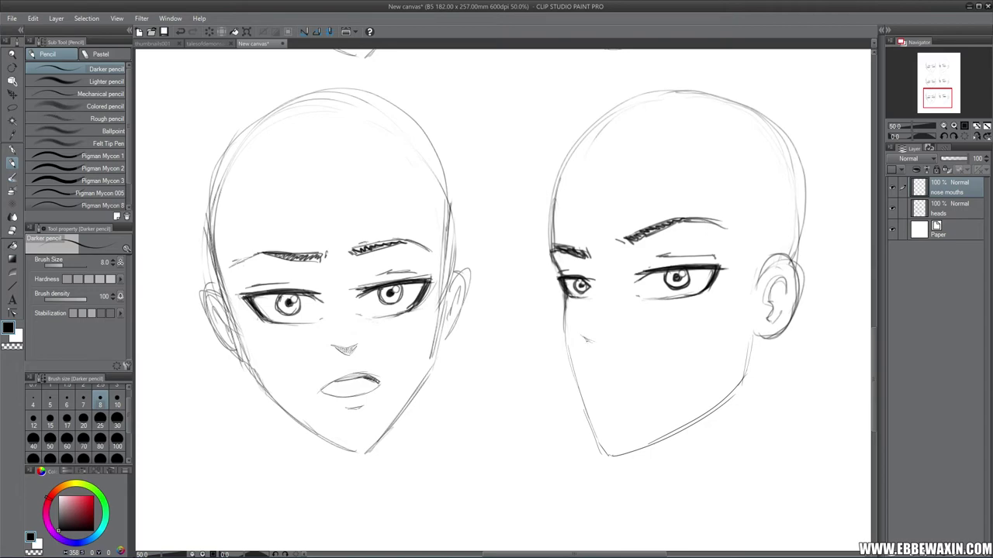
mouse_move(585, 338)
left_mouse_down()
mouse_move(606, 337)
mouse_move(600, 346)
left_mouse_up()
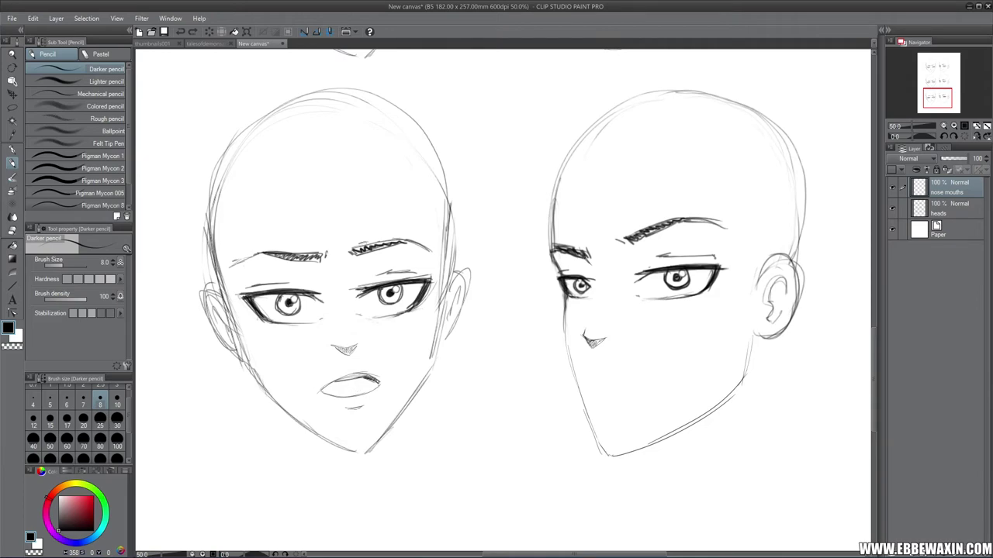
Sketch a small side-profile head with ear and neck between the two bottom-row heads, and draw a bent arrow pointing to it
mouse_move(496, 373)
left_mouse_down()
mouse_move(497, 438)
mouse_move(473, 377)
mouse_move(497, 413)
mouse_move(490, 445)
left_mouse_up()
mouse_move(455, 398)
left_mouse_down()
mouse_move(467, 462)
mouse_move(491, 447)
mouse_move(453, 433)
mouse_move(453, 399)
mouse_move(479, 371)
mouse_move(509, 376)
mouse_move(518, 408)
left_mouse_up()
mouse_move(475, 371)
left_mouse_down()
mouse_move(519, 418)
mouse_move(519, 463)
mouse_move(487, 483)
left_mouse_up()
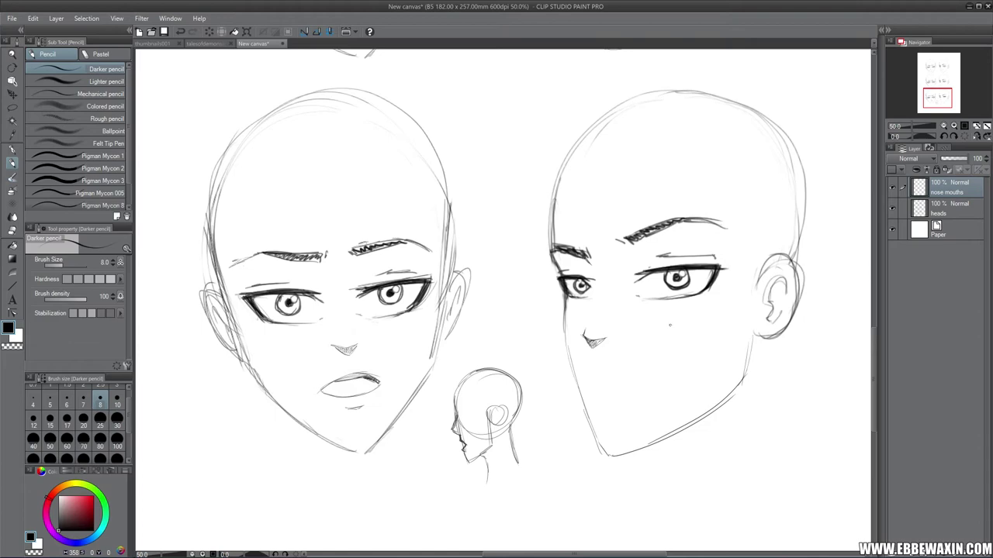
mouse_move(469, 327)
left_mouse_down()
mouse_move(549, 320)
mouse_move(512, 362)
left_mouse_up()
Erase the small side-profile head and the bent arrow between the bottom-row heads with the Cy Eraser at size 100
key("e")
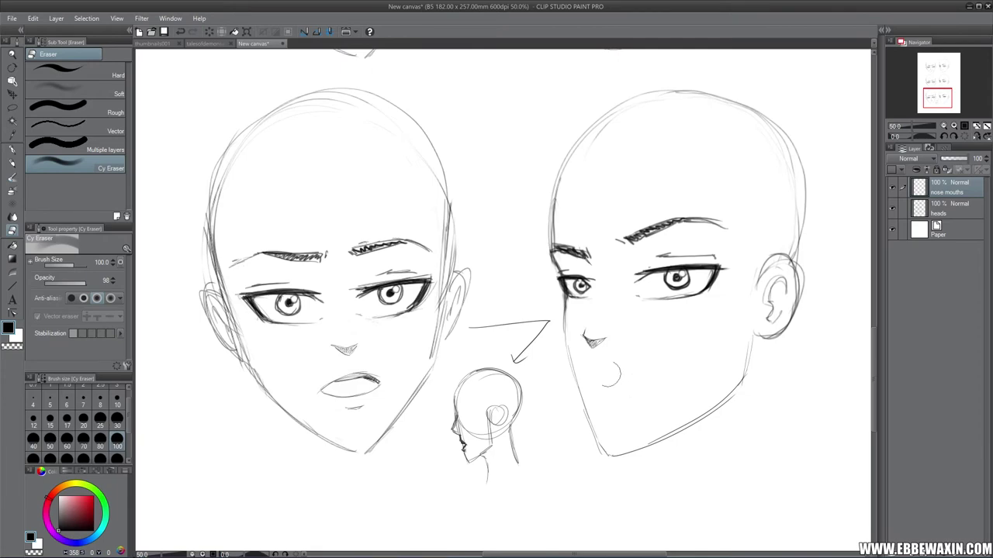
mouse_move(486, 358)
left_mouse_down()
mouse_move(541, 322)
mouse_move(494, 352)
mouse_move(463, 414)
mouse_move(451, 459)
mouse_move(485, 471)
mouse_move(468, 410)
left_mouse_up()
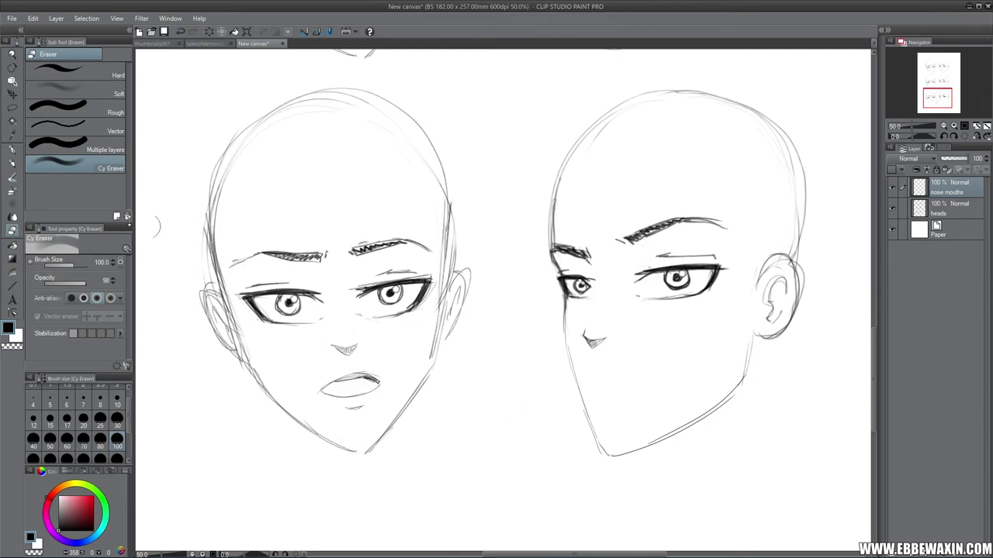
Try a full-lipped, slightly open mouth on the bottom-row right head with the Darker pencil at size 8, and erase it
left_click(13, 163)
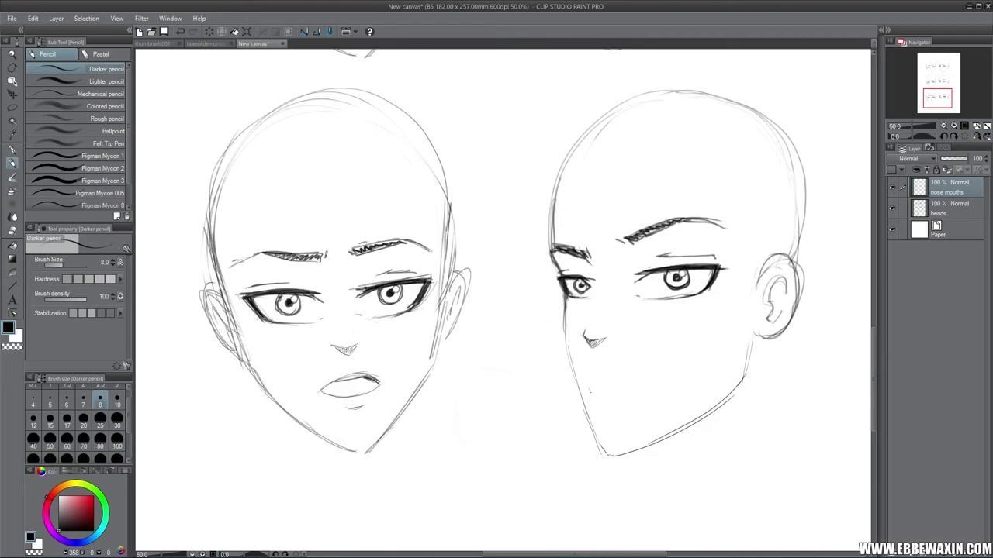
mouse_move(582, 373)
left_mouse_down()
mouse_move(621, 384)
mouse_move(588, 385)
mouse_move(594, 397)
mouse_move(623, 384)
mouse_move(605, 398)
mouse_move(624, 376)
left_mouse_up()
left_click_drag(595, 373, 614, 378)
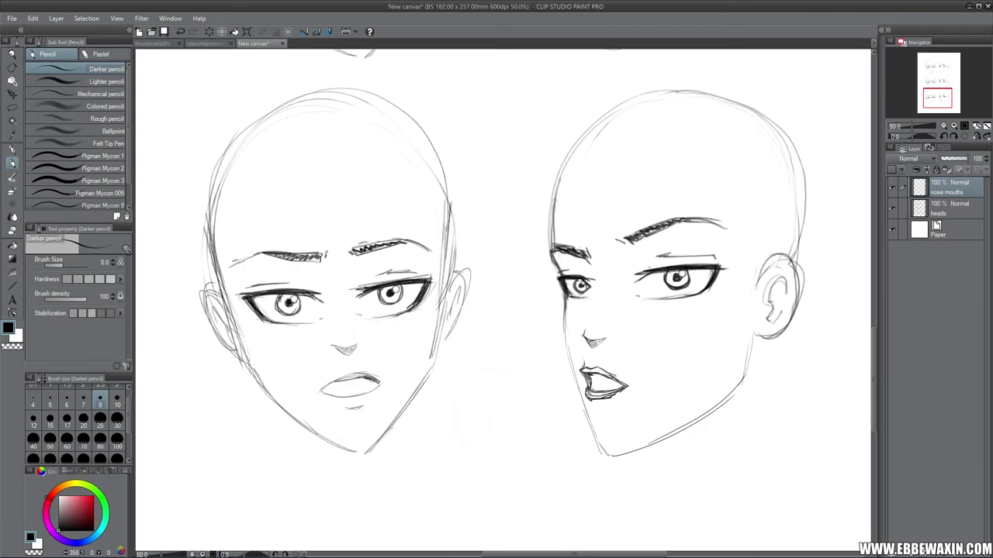
left_click_drag(596, 385, 607, 377)
left_click(14, 230)
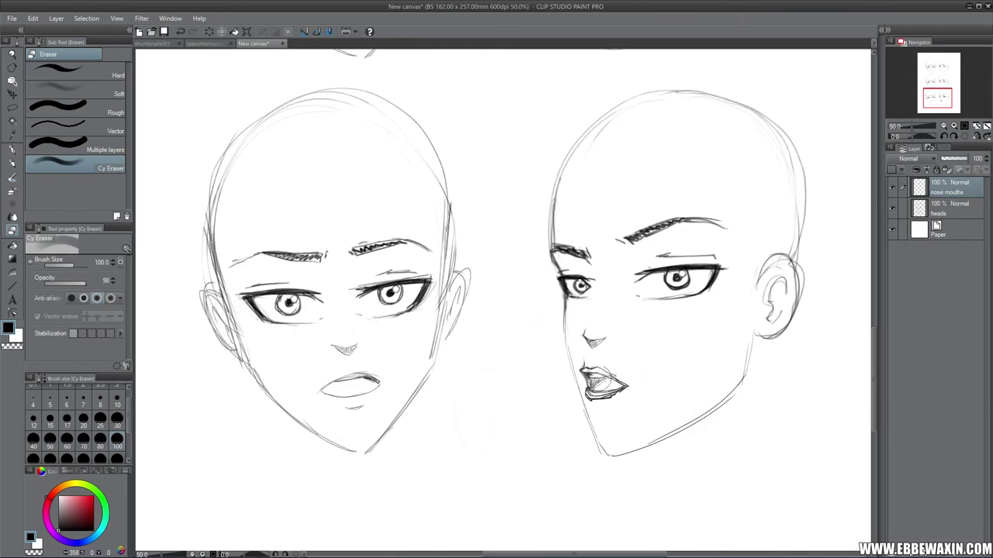
mouse_move(597, 378)
left_mouse_down()
mouse_move(587, 354)
mouse_move(602, 384)
mouse_move(633, 392)
left_mouse_up()
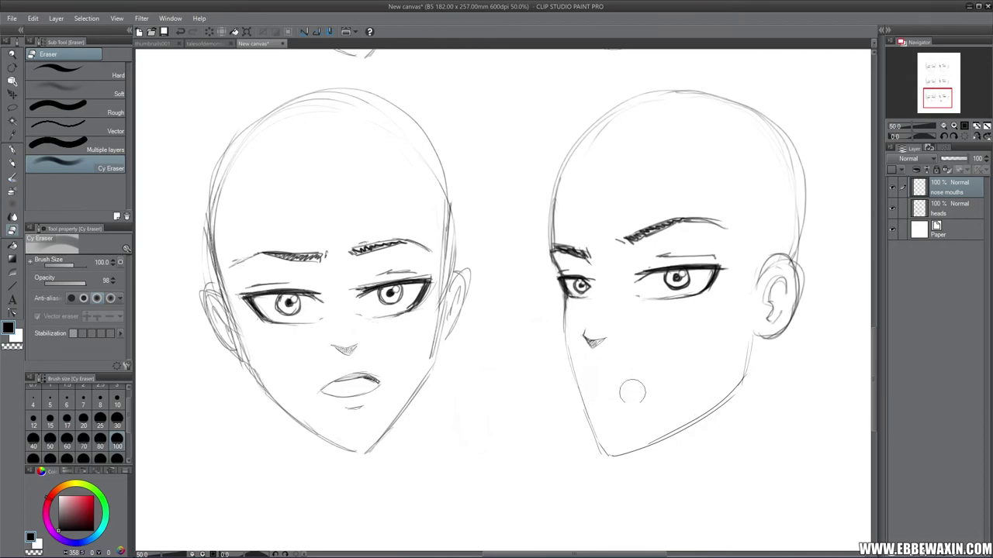
Try a simple open mouth outline on the bottom-row right head, and erase it with the Cy Eraser at size 30
left_click(11, 163)
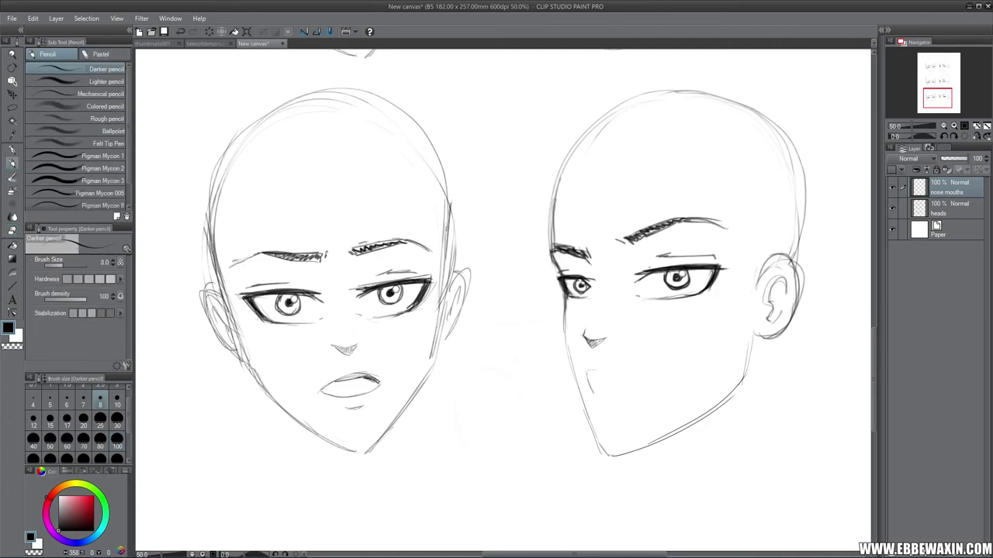
left_click_drag(586, 372, 628, 384)
left_click_drag(586, 383, 598, 394)
key("e")
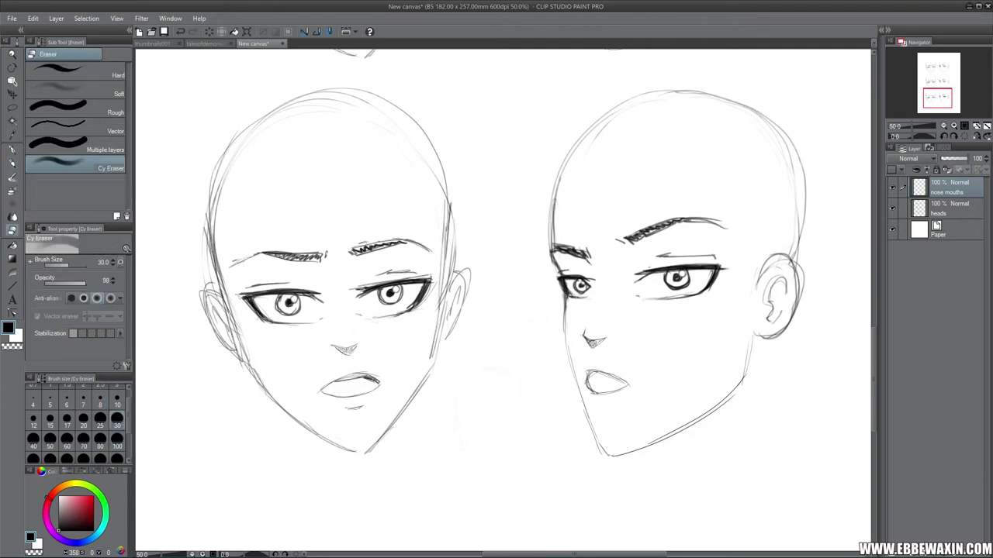
key("bracketleft")
key("bracketleft")
left_click(117, 419)
mouse_move(594, 399)
left_mouse_down()
mouse_move(638, 385)
mouse_move(606, 367)
mouse_move(624, 385)
left_mouse_up()
Try a parted mouth with a dark inner corner and lower-lip shadow on the bottom-row right head, and erase it
key("p")
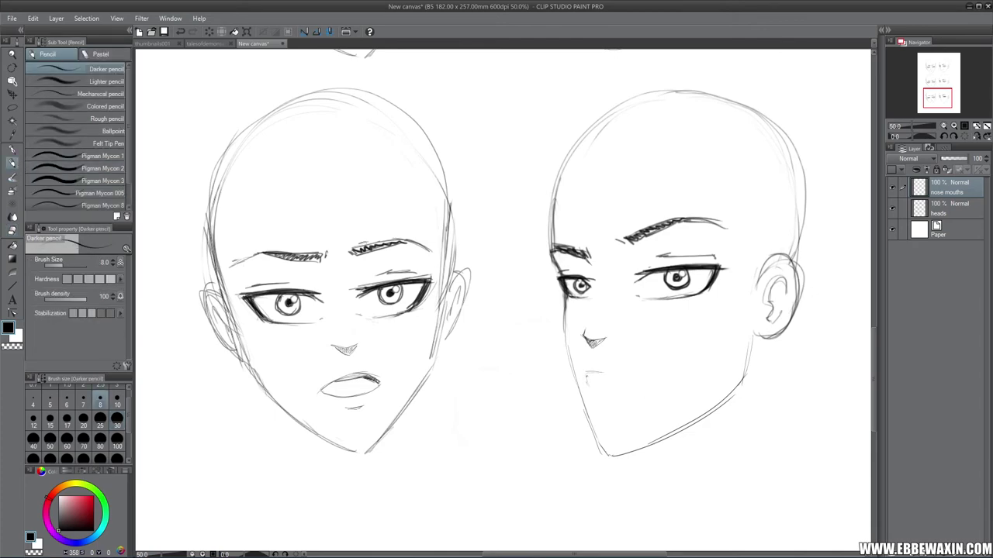
mouse_move(580, 371)
left_mouse_down()
mouse_move(628, 380)
mouse_move(599, 374)
left_mouse_up()
mouse_move(584, 371)
left_mouse_down()
mouse_move(603, 373)
mouse_move(595, 388)
left_mouse_up()
mouse_move(587, 375)
left_mouse_down()
mouse_move(617, 378)
mouse_move(599, 377)
left_mouse_up()
key("e")
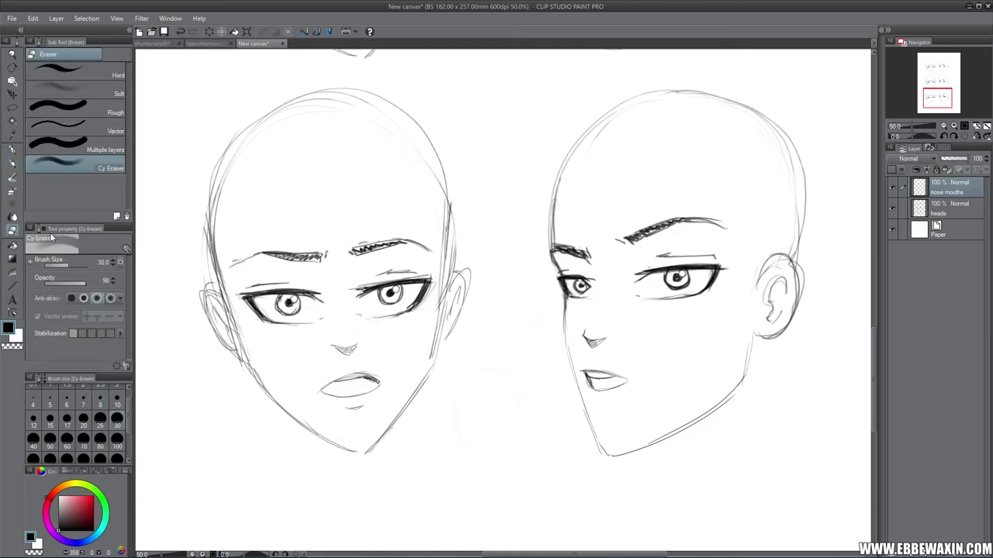
left_click(15, 163)
left_click_drag(595, 378, 612, 403)
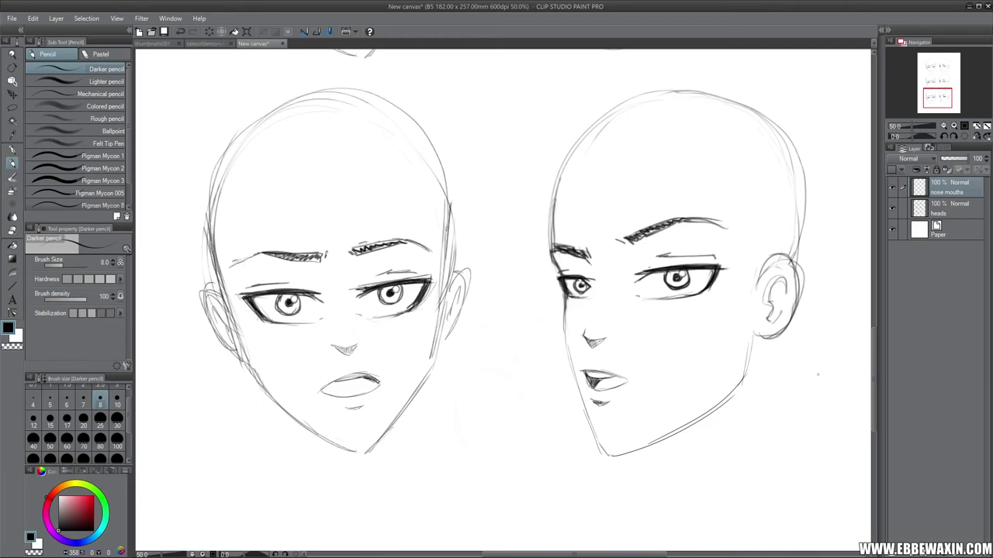
left_click(13, 231)
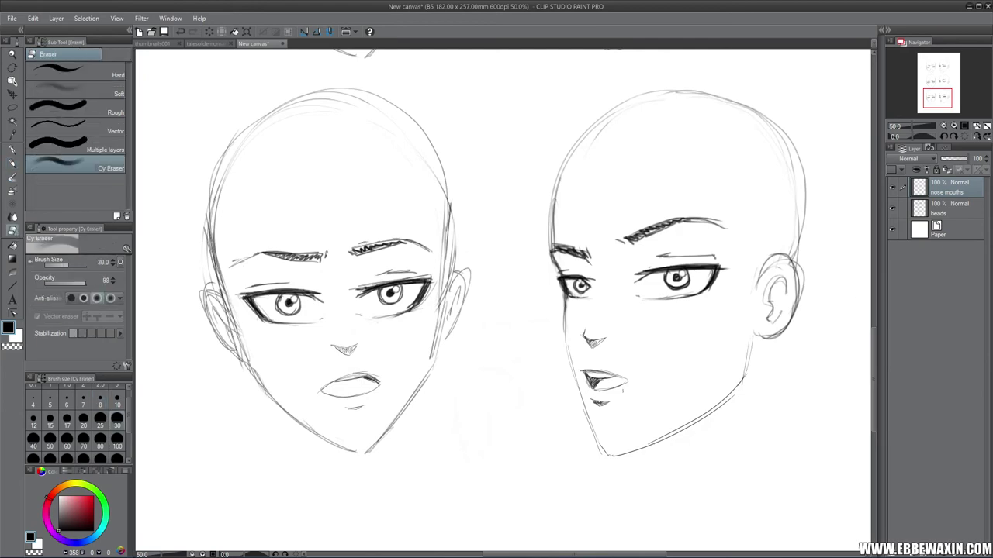
mouse_move(591, 392)
left_mouse_down()
mouse_move(598, 404)
mouse_move(586, 376)
mouse_move(610, 404)
mouse_move(630, 384)
left_mouse_up()
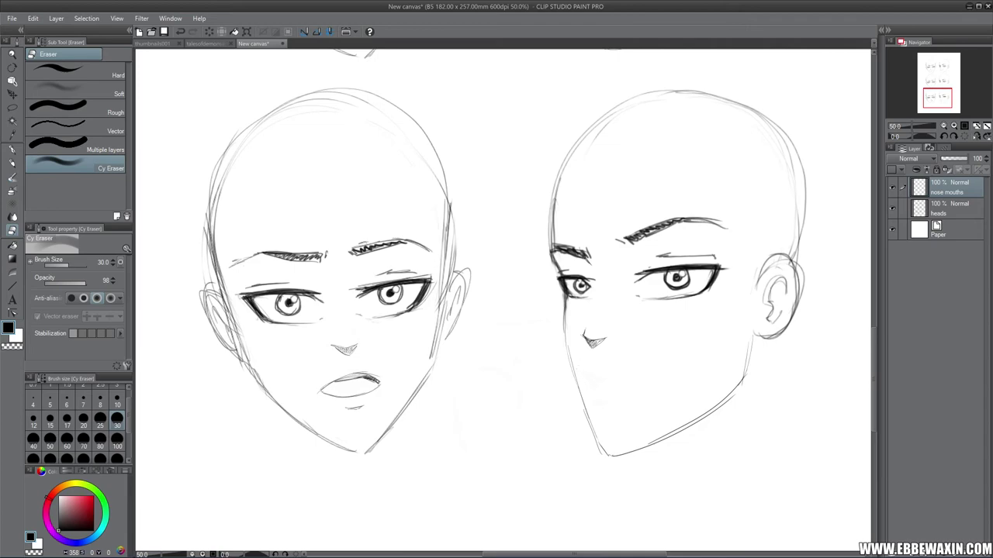
Draw a parted mouth with a short shadow under the lower lip on the bottom-row right head with the Darker pencil
left_click(13, 164)
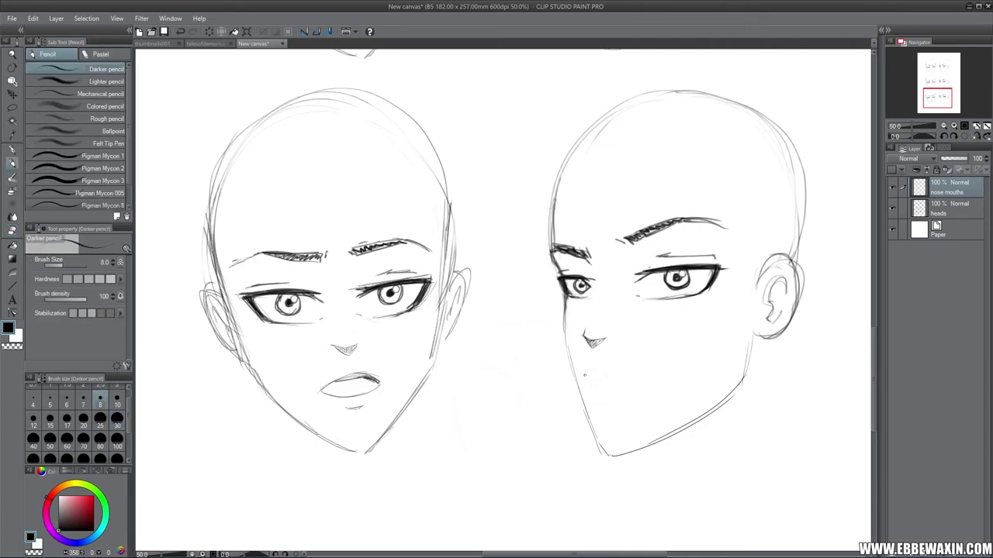
left_click_drag(592, 374, 635, 379)
left_click_drag(595, 377, 618, 381)
left_click_drag(596, 392, 611, 390)
mouse_move(609, 392)
left_mouse_down()
mouse_move(633, 377)
mouse_move(599, 393)
left_mouse_up()
left_click_drag(594, 405, 613, 402)
Sketch a philtrum line and an upper-lip outline above the mouth, and erase the philtrum line
left_click_drag(595, 351, 579, 370)
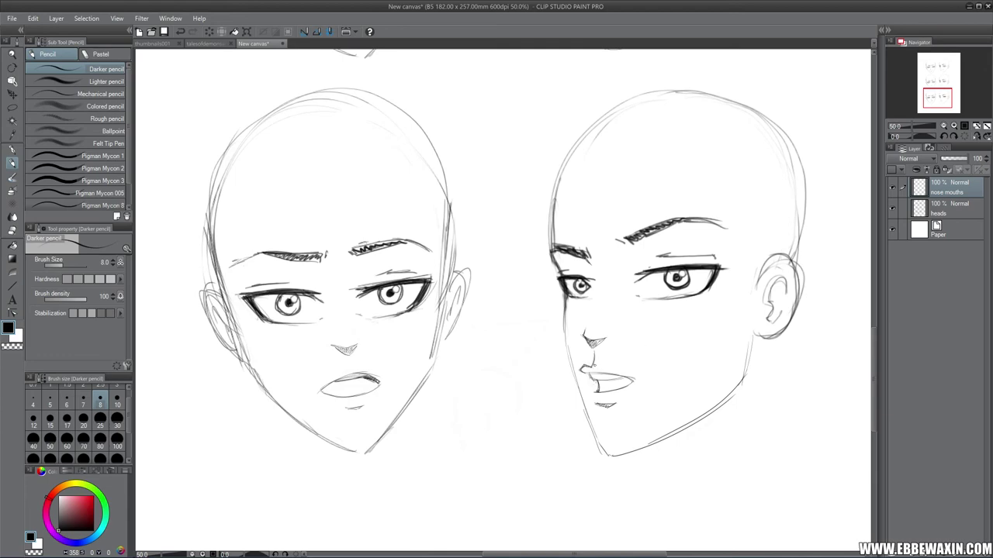
left_click_drag(593, 366, 618, 370)
left_click(12, 231)
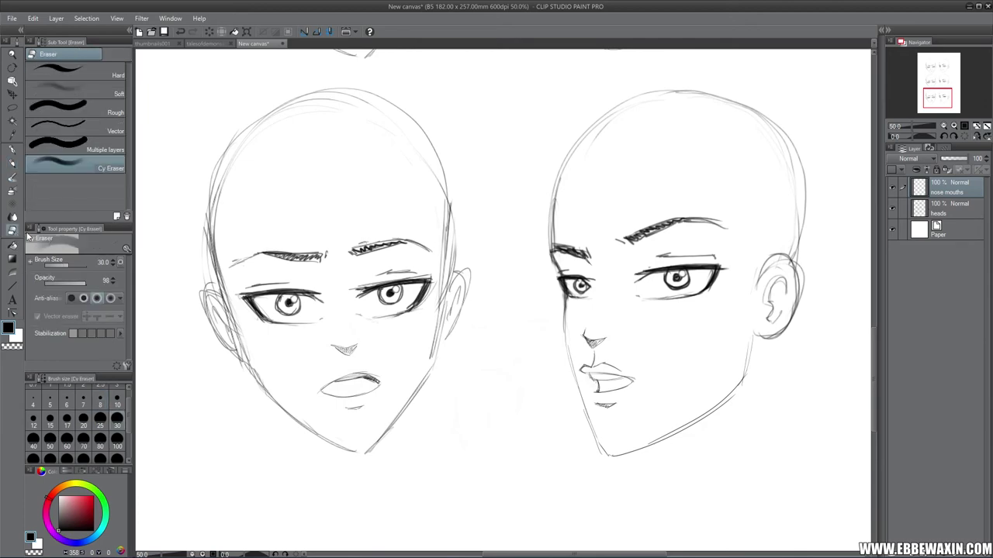
left_click_drag(595, 358, 586, 356)
Sketch a small side profile of a nose and parted lips between the two bottom-row heads
left_click(11, 164)
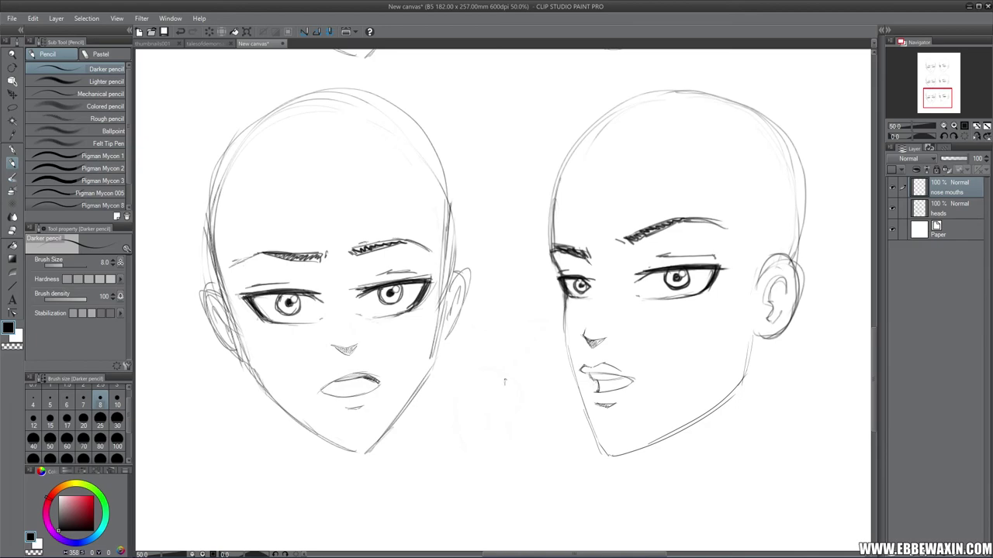
mouse_move(505, 381)
left_mouse_down()
mouse_move(498, 393)
mouse_move(521, 410)
mouse_move(499, 423)
mouse_move(509, 450)
left_mouse_up()
left_click_drag(506, 403, 518, 414)
mouse_move(494, 374)
left_mouse_down()
mouse_move(504, 382)
mouse_move(493, 369)
left_mouse_up()
Shade the front of the right head's mouth opening and erase the upper-lip outline above it
left_click_drag(618, 378, 599, 390)
left_click(630, 367)
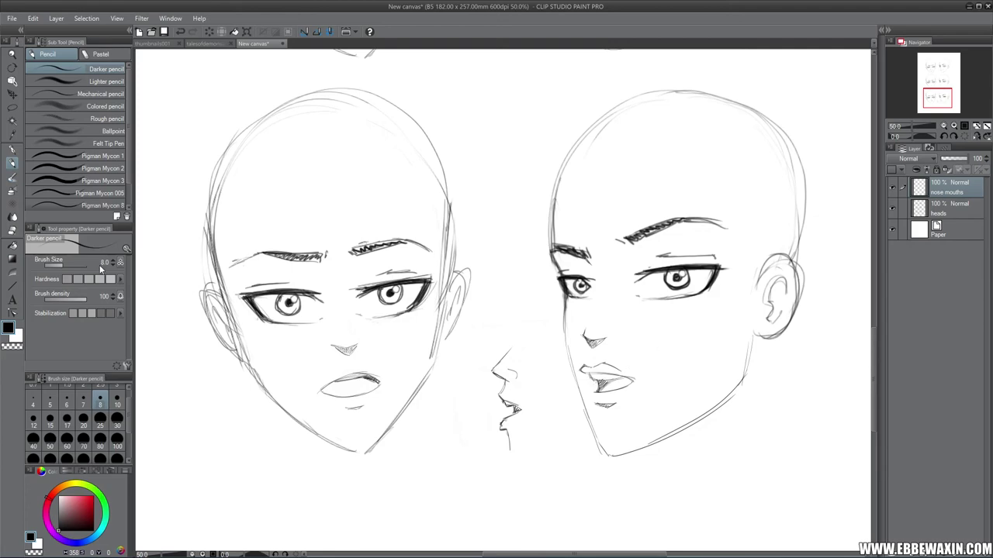
left_click(16, 232)
mouse_move(591, 364)
left_mouse_down()
mouse_move(580, 366)
mouse_move(621, 366)
mouse_move(579, 367)
left_mouse_up()
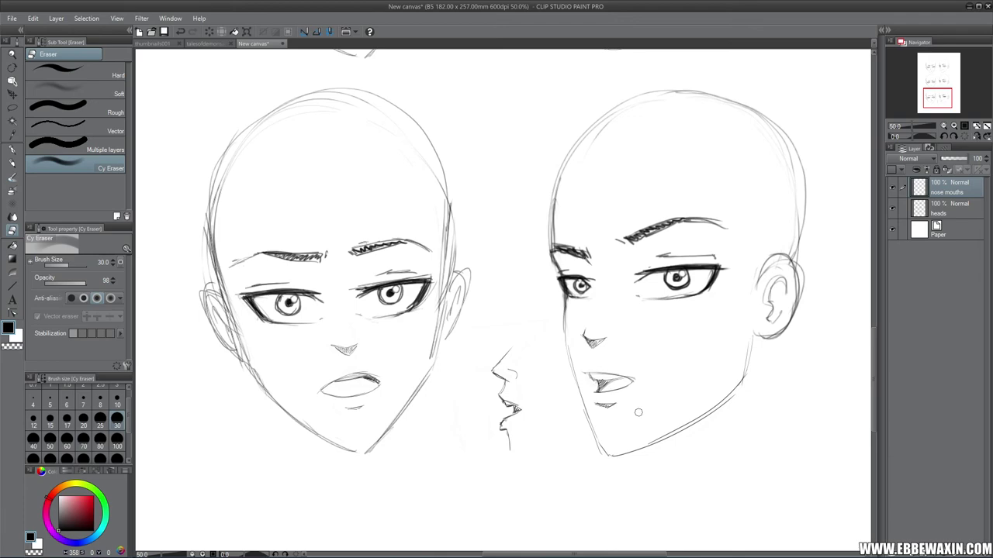
Add a new layer above the nose mouths layer and hide nose mouths to clear the middle-row faces
left_click(943, 126)
mouse_move(938, 97)
left_mouse_down()
mouse_move(939, 75)
mouse_move(934, 95)
left_mouse_up()
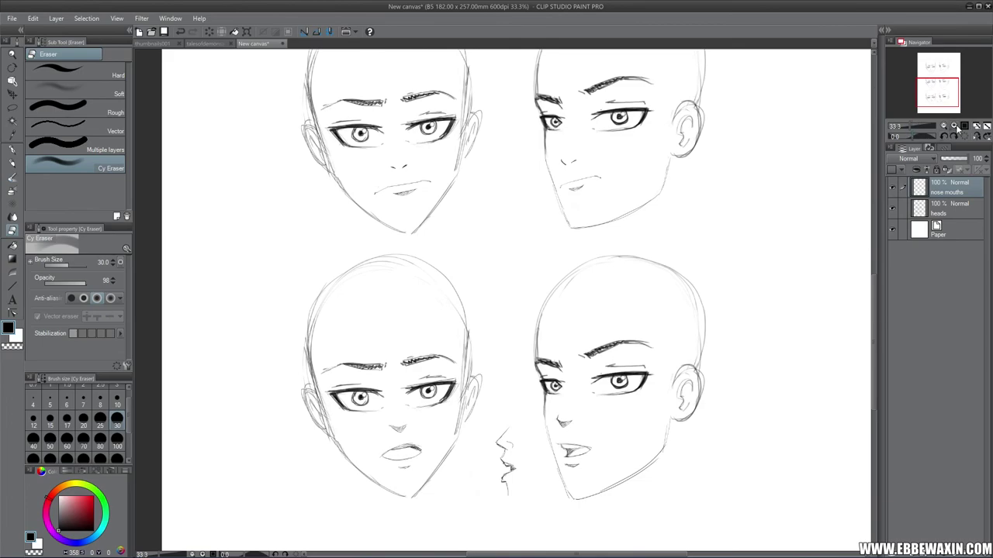
left_click(954, 125)
left_click_drag(941, 94, 940, 87)
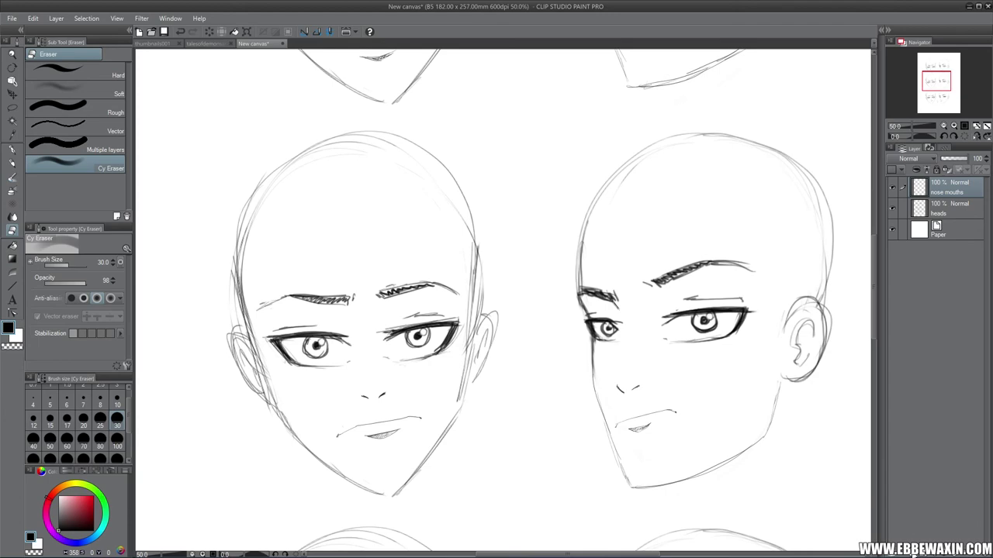
key("ctrl+shift+n")
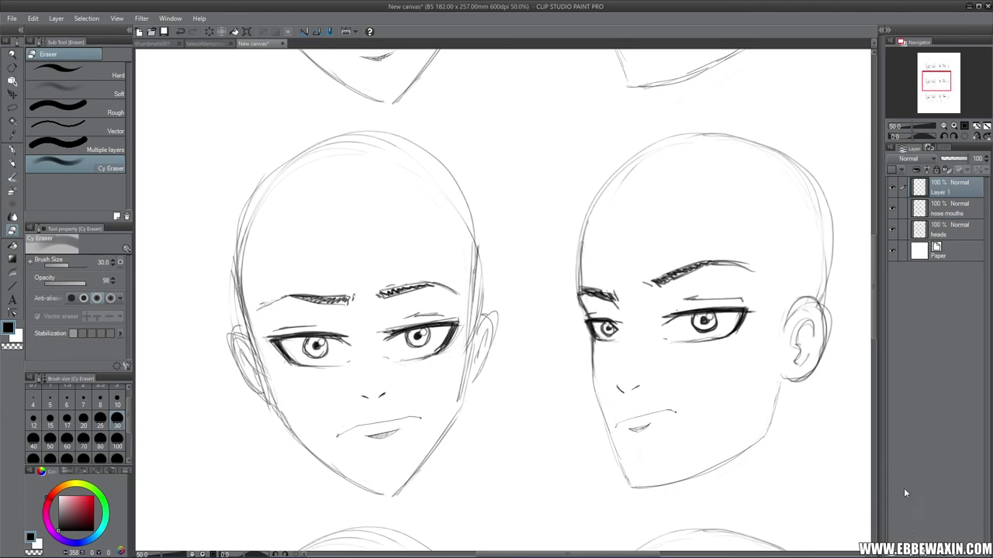
left_click(892, 209)
Sketch a realistic nose on the middle-row left head with a round tip, nostril wings and bridge lines up to the brows
key("p")
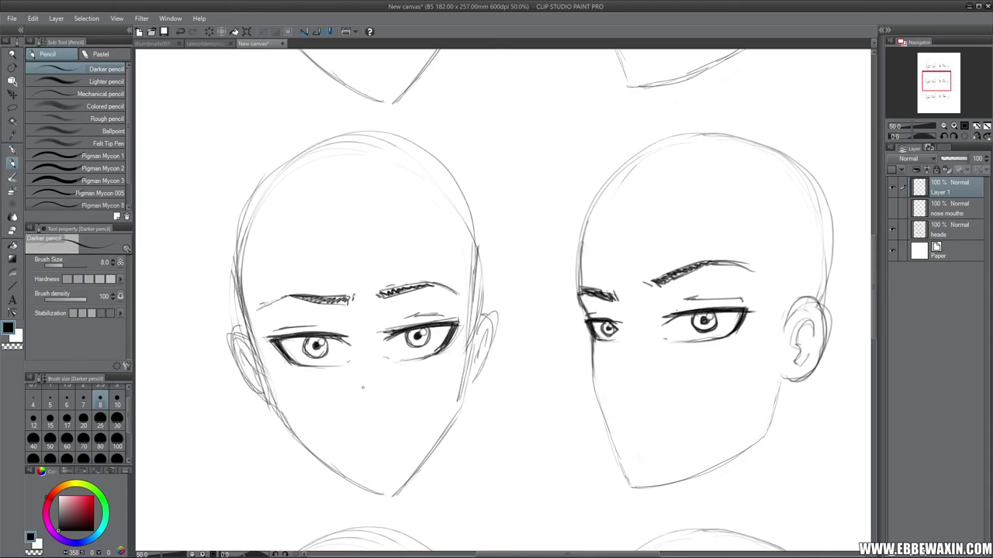
left_click_drag(358, 389, 367, 402)
mouse_move(376, 380)
left_mouse_down()
mouse_move(355, 389)
mouse_move(376, 403)
mouse_move(388, 392)
mouse_move(364, 373)
mouse_move(386, 397)
mouse_move(389, 386)
mouse_move(355, 390)
mouse_move(375, 402)
mouse_move(385, 379)
mouse_move(366, 376)
left_mouse_up()
key("e")
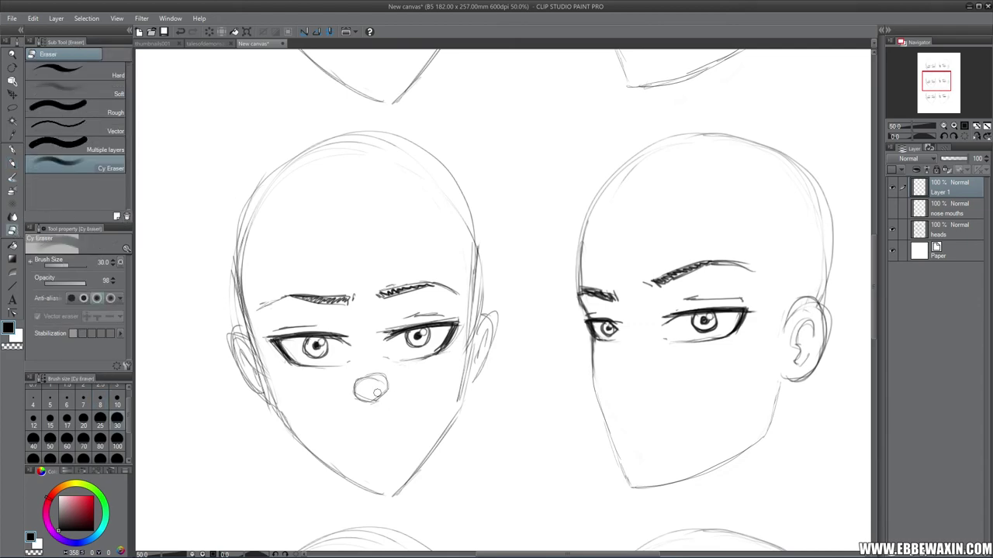
key("p")
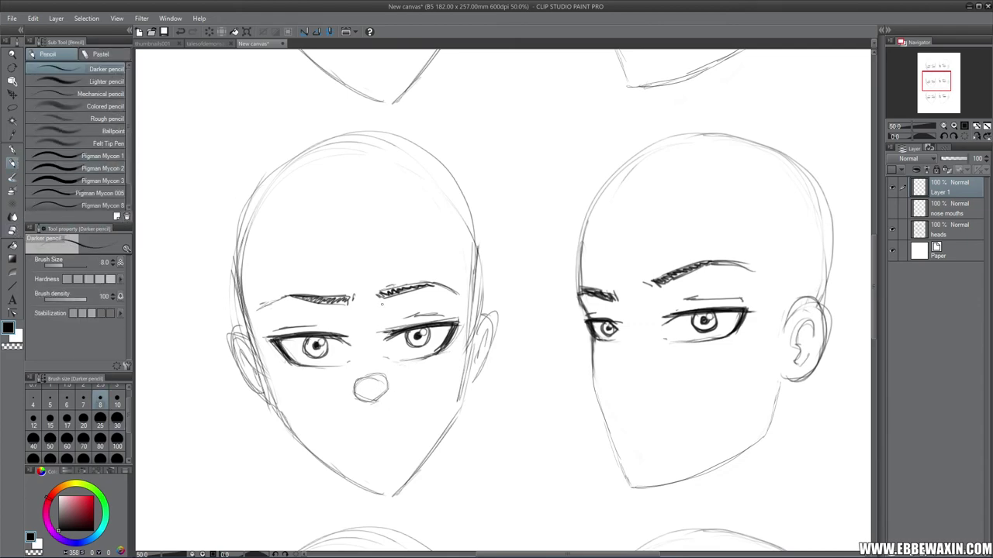
mouse_move(381, 371)
left_mouse_down()
mouse_move(375, 311)
mouse_move(385, 296)
mouse_move(353, 318)
mouse_move(359, 384)
mouse_move(361, 375)
mouse_move(349, 387)
mouse_move(353, 396)
mouse_move(388, 391)
left_mouse_up()
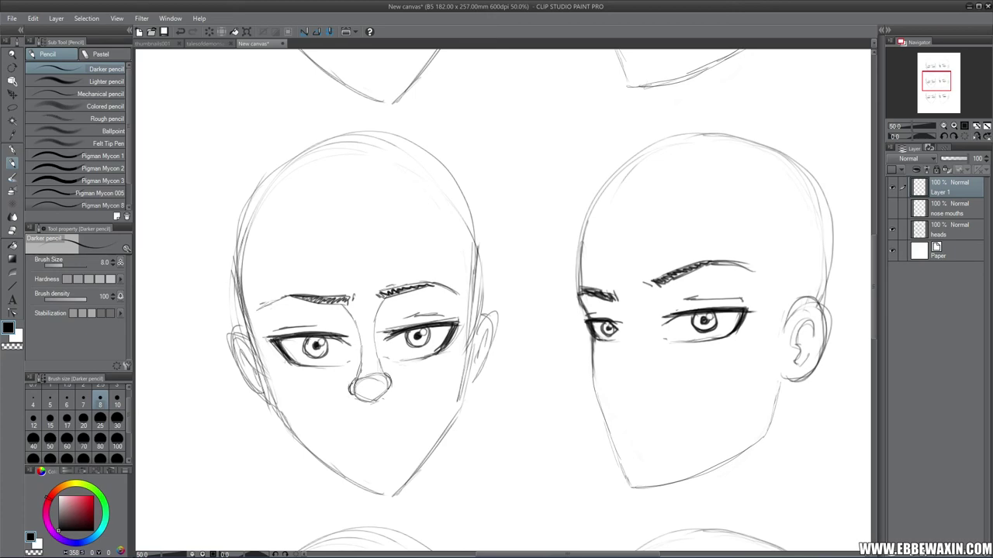
Erase the construction lines inside the nose tip and the bridge lines with the Cy Eraser, and refine the tip's underside
key("e")
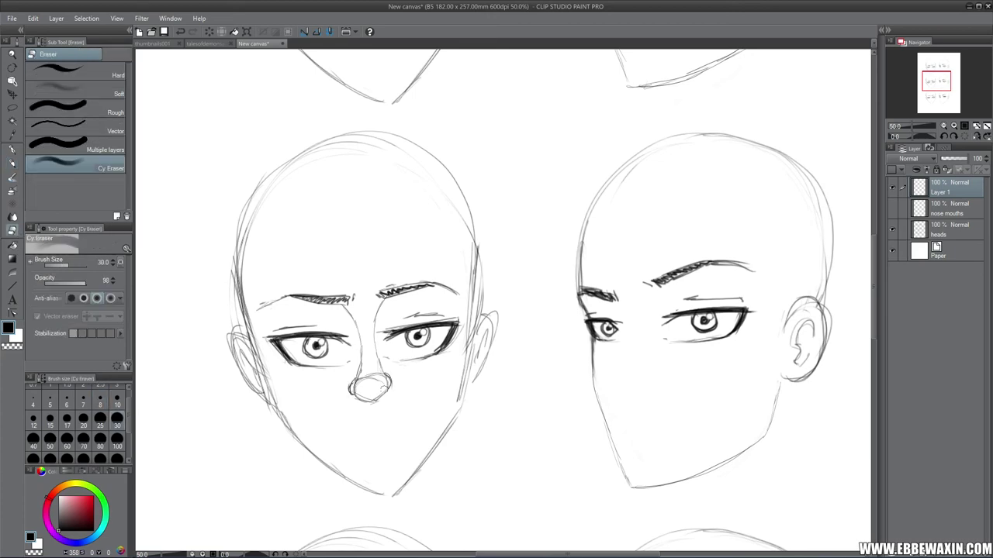
left_click_drag(357, 383, 351, 394)
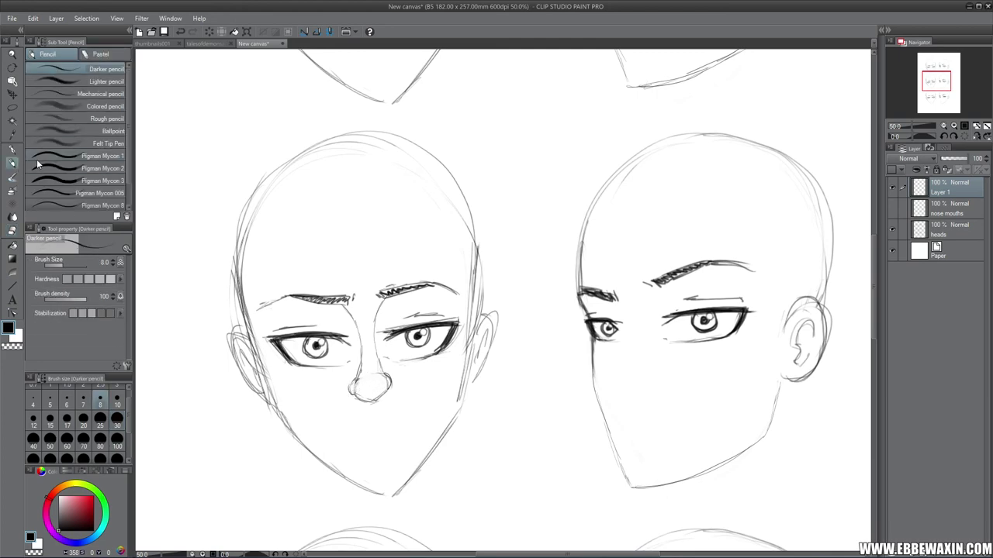
left_click(12, 163)
left_click_drag(388, 390, 373, 404)
key("e")
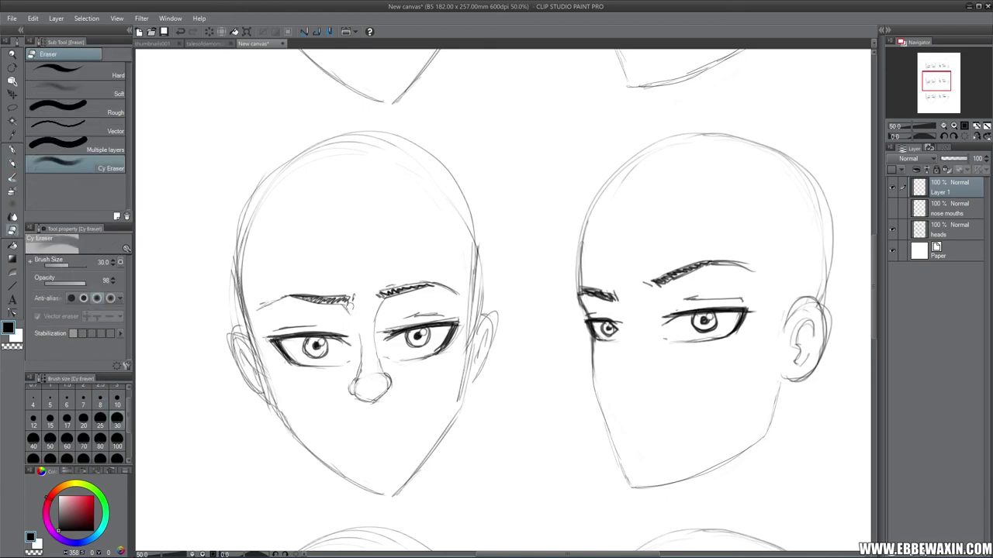
mouse_move(362, 342)
left_mouse_down()
mouse_move(358, 379)
mouse_move(379, 375)
mouse_move(360, 385)
mouse_move(395, 362)
mouse_move(359, 388)
left_mouse_up()
Try an angular, pointed nose tip on the middle-row left head, erasing the rounded nostril wings
left_click(12, 163)
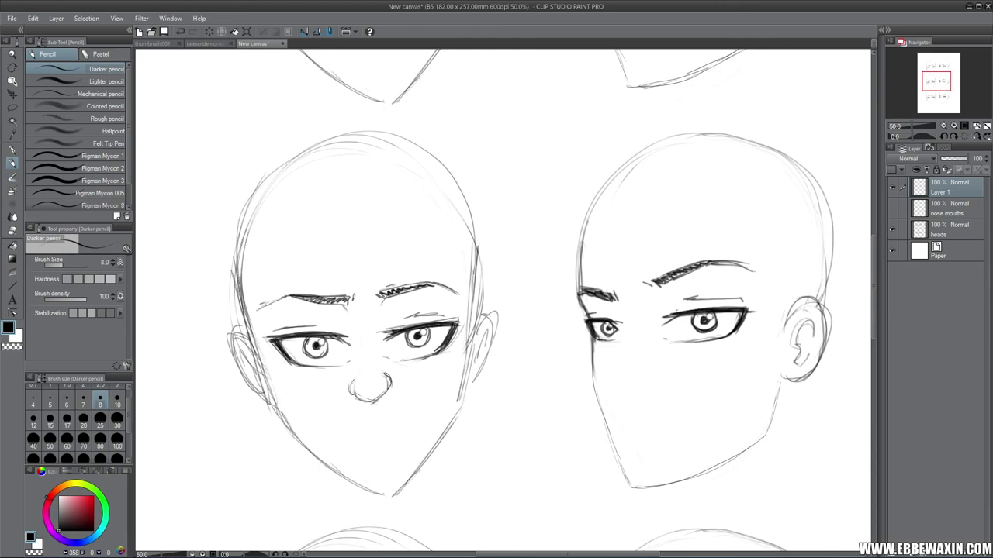
mouse_move(352, 397)
left_mouse_down()
mouse_move(369, 411)
mouse_move(376, 404)
mouse_move(364, 407)
left_mouse_up()
left_click(11, 230)
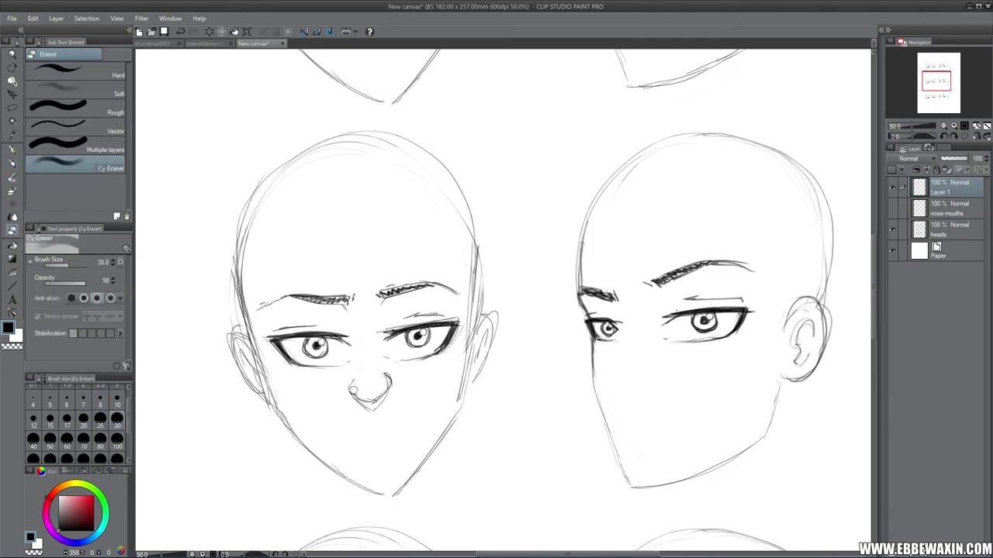
mouse_move(353, 390)
left_mouse_down()
mouse_move(378, 391)
mouse_move(389, 377)
left_mouse_up()
left_click(11, 163)
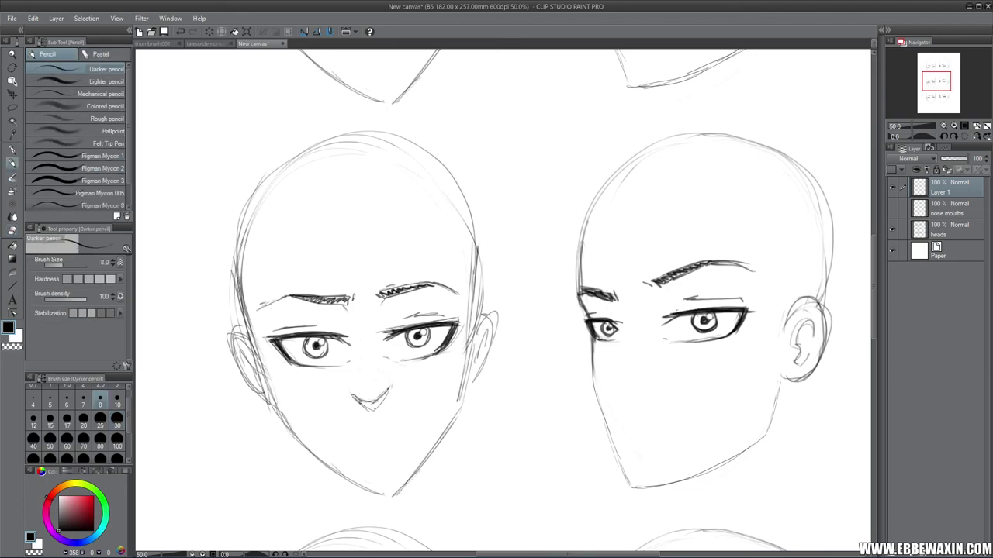
left_click_drag(361, 402, 382, 397)
Undo the angular nose tip changes and erase the stray strokes beneath the rounded tip
key("ctrl+z")
key("ctrl+z")
key("ctrl+z")
key("ctrl+z")
key("ctrl+z")
key("ctrl+z")
key("e")
mouse_move(379, 411)
left_mouse_down()
mouse_move(388, 395)
mouse_move(363, 405)
left_mouse_up()
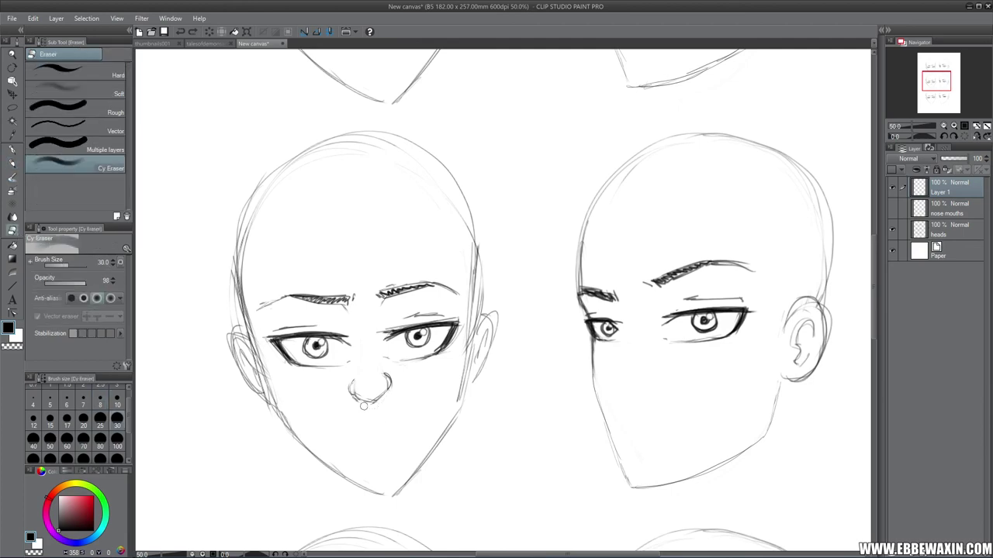
Shade one side of the nose with pencil hatching and erase the opposite nostril wing's outline
left_click(13, 163)
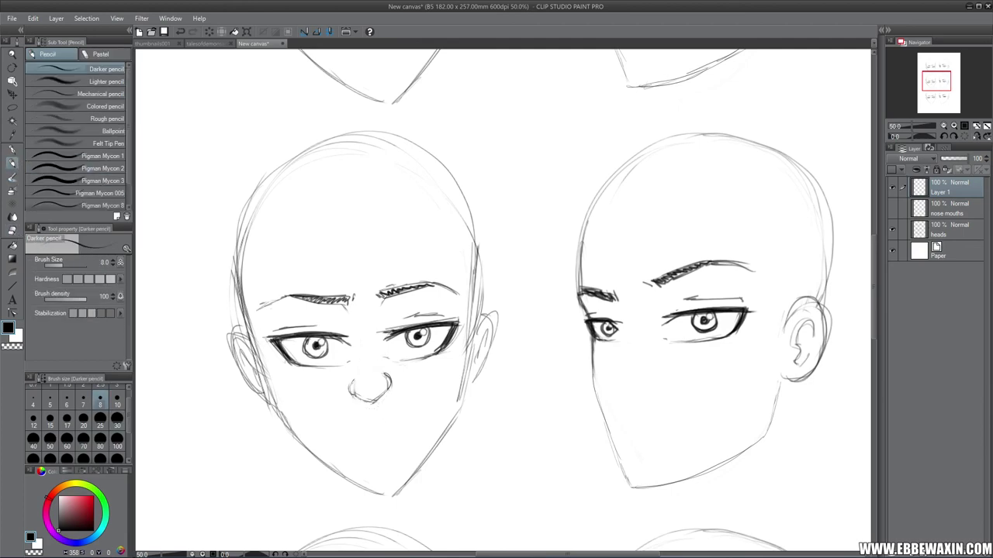
mouse_move(359, 373)
left_mouse_down()
mouse_move(366, 400)
mouse_move(359, 365)
mouse_move(353, 385)
mouse_move(365, 400)
mouse_move(354, 394)
left_mouse_up()
left_click(12, 217)
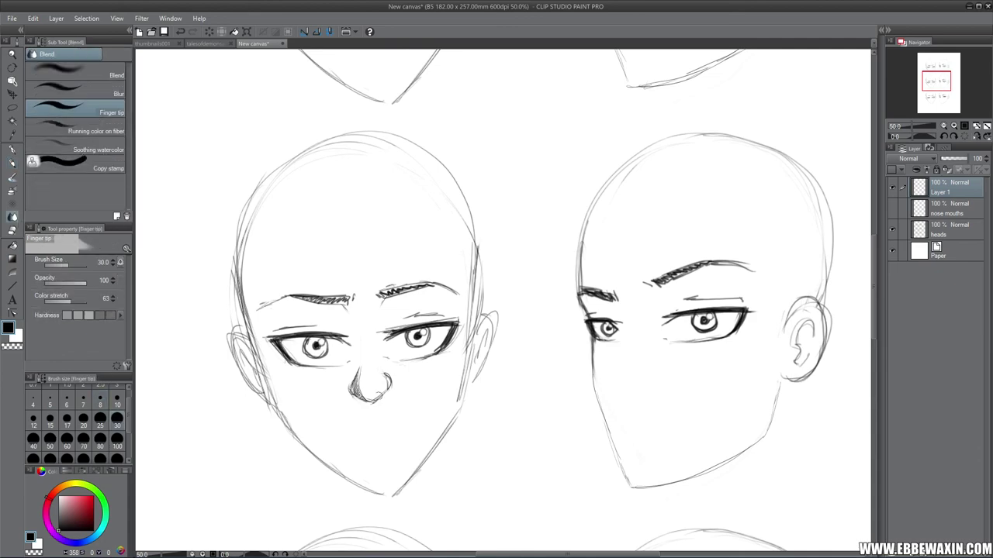
key("e")
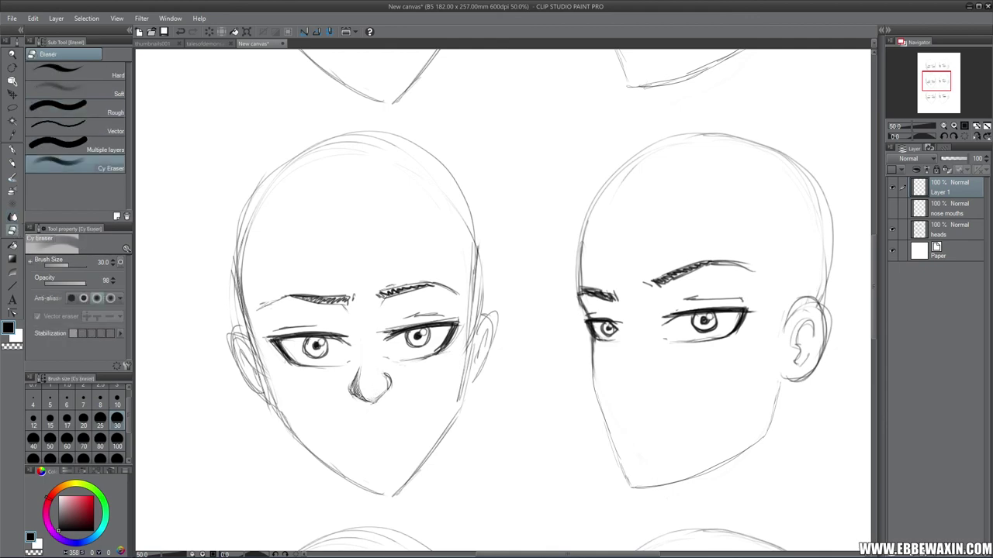
left_click_drag(382, 386, 388, 375)
Show the nose mouths layer again, hide the new nose layer, and bring the top and middle rows into view
left_click(892, 210)
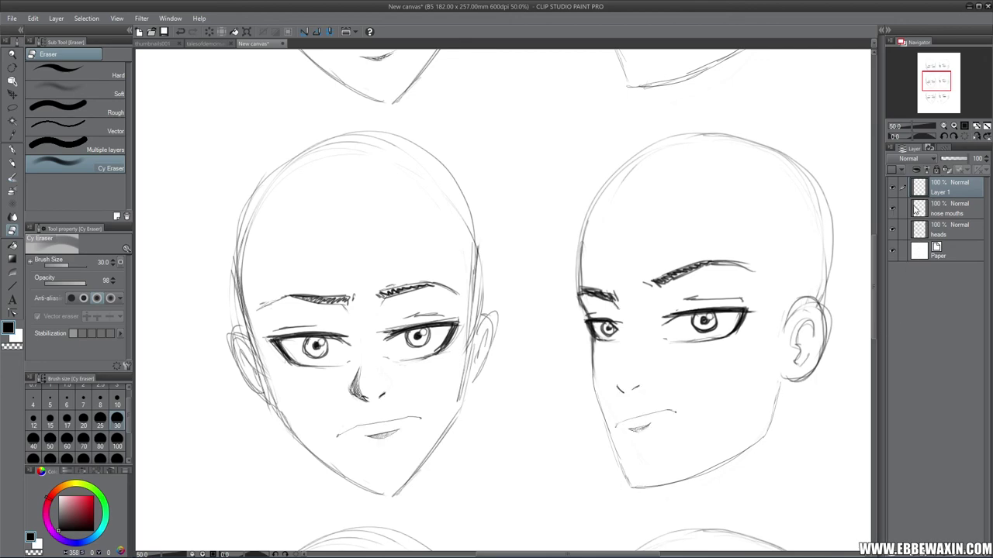
left_click(893, 187)
left_click(943, 126)
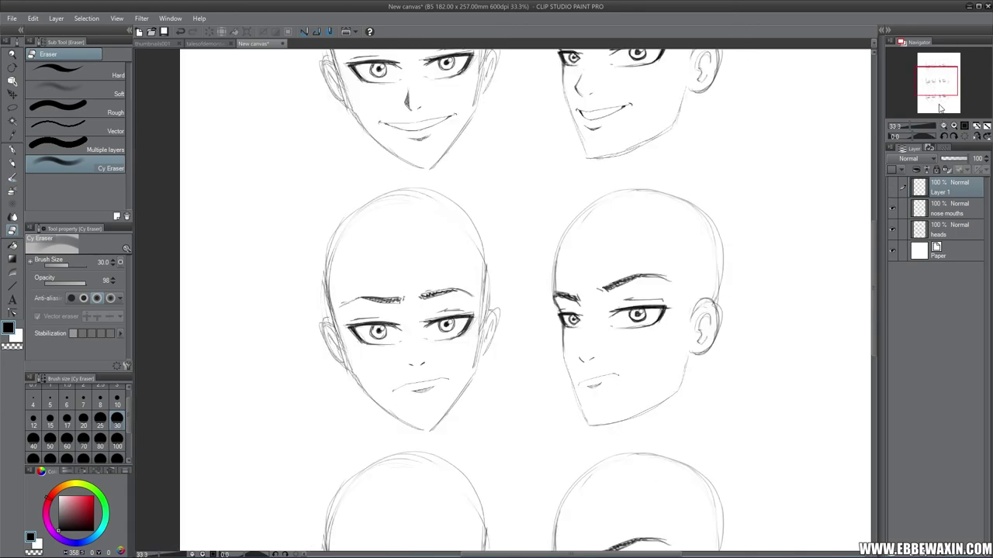
left_click_drag(940, 84, 939, 75)
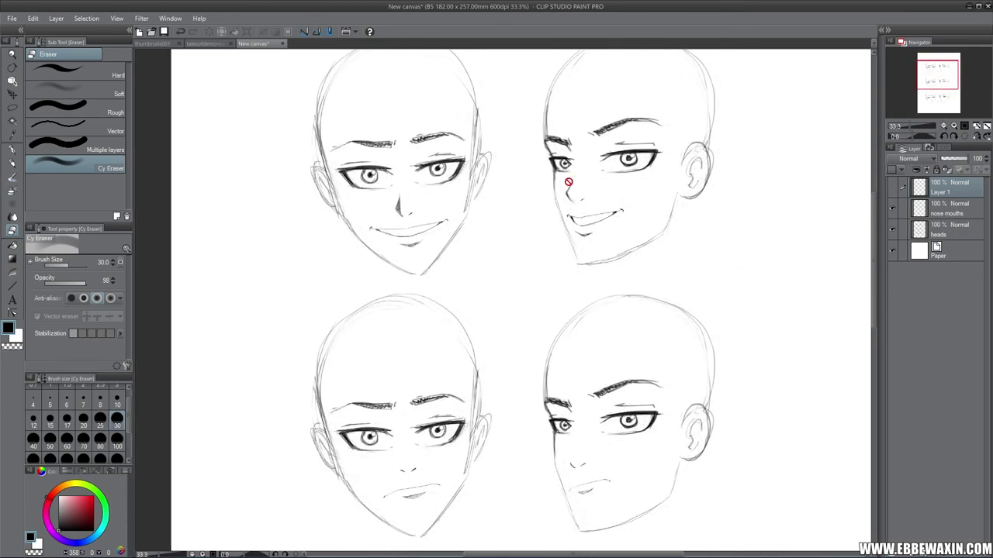